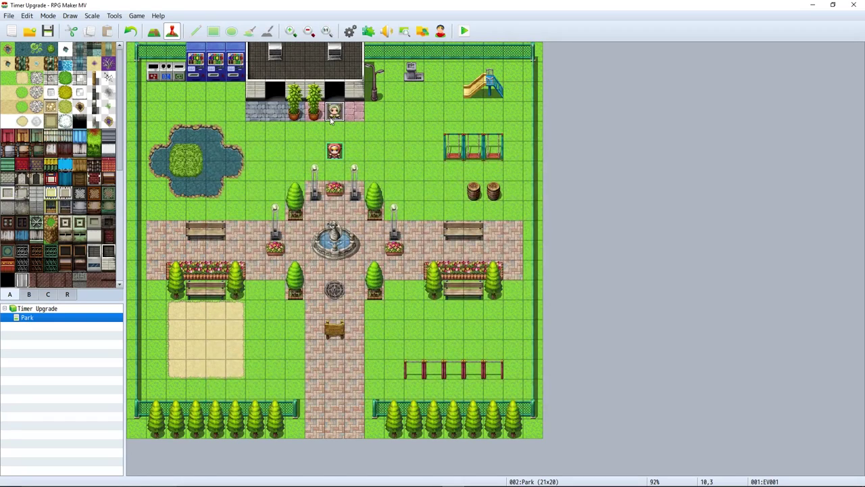
# Step: Add a Control Timer command to the shop NPC's event that starts a 1 min 50 sec countdown
pyautogui.doubleClick(332, 119)
pyautogui.doubleClick(492, 236)
pyautogui.click(463, 266)
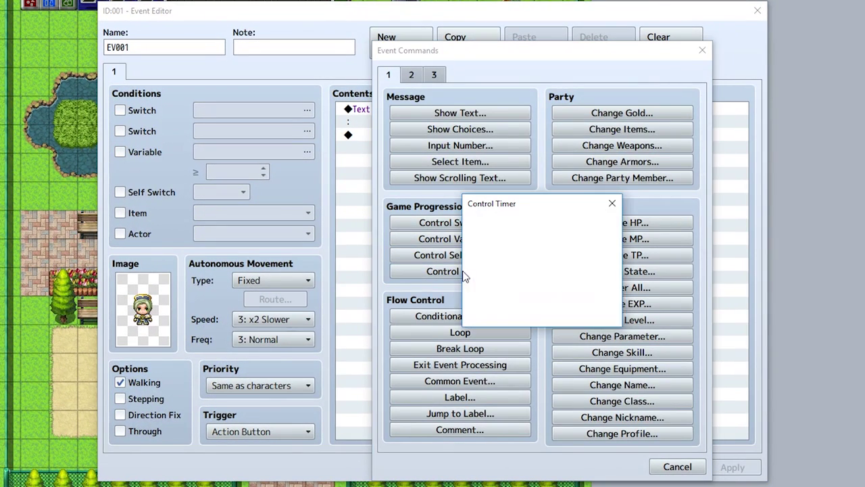
pyautogui.doubleClick(498, 288)
pyautogui.write('1 min')
pyautogui.press('Tab')
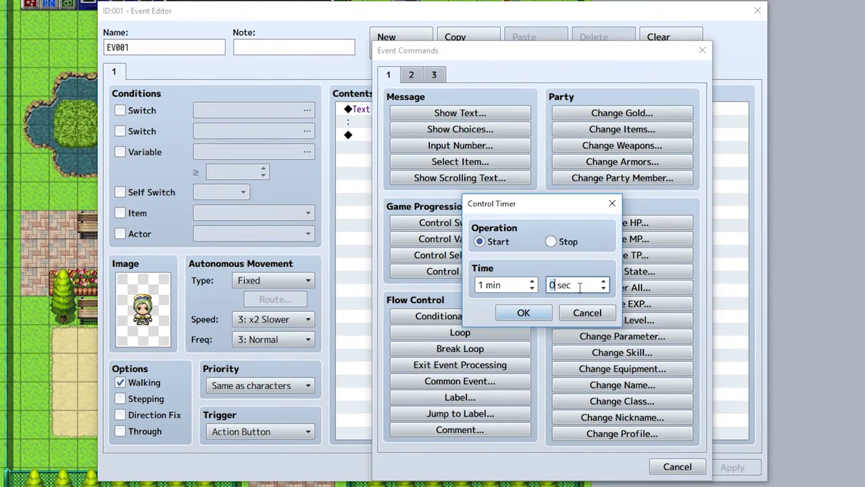
pyautogui.write('50')
pyautogui.click(523, 313)
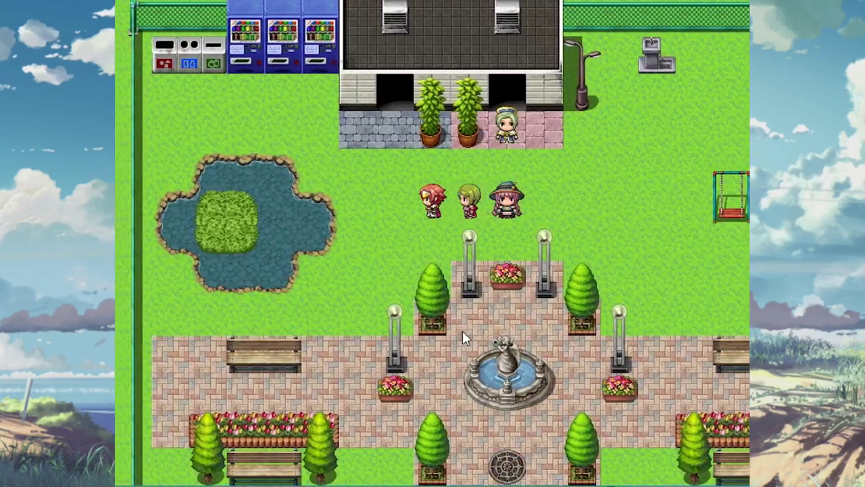
# Step: Walk up to the NPC, talk to it, and dismiss the message to start the timer
pyautogui.press('Up')
pyautogui.press('Left')
pyautogui.press('Up')
pyautogui.press('Return')
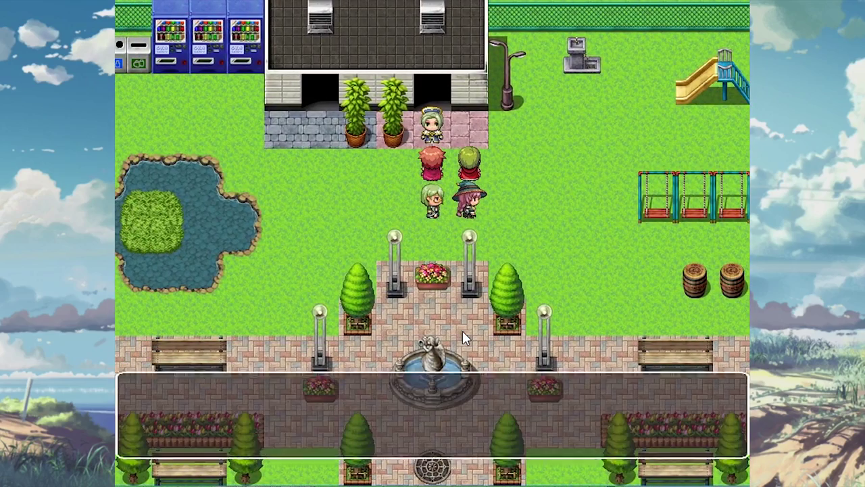
pyautogui.press('Return')
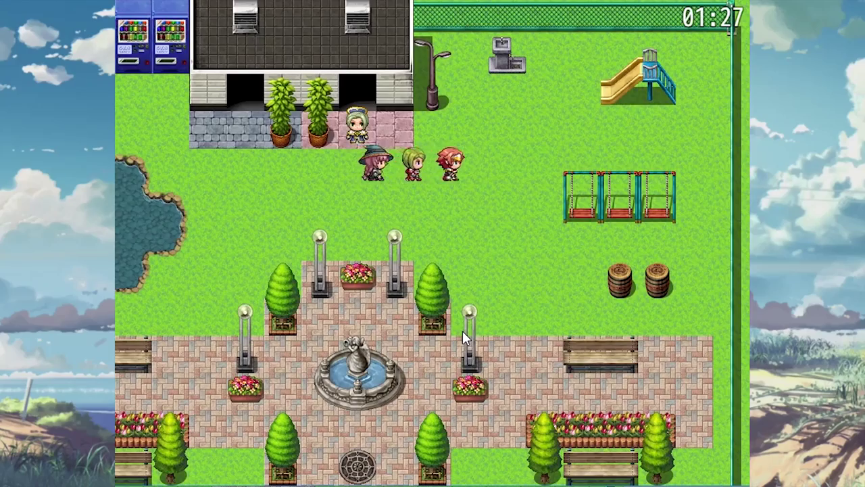
# Step: Walk the party right, down and left toward the sign while the countdown runs
pyautogui.press('Right')
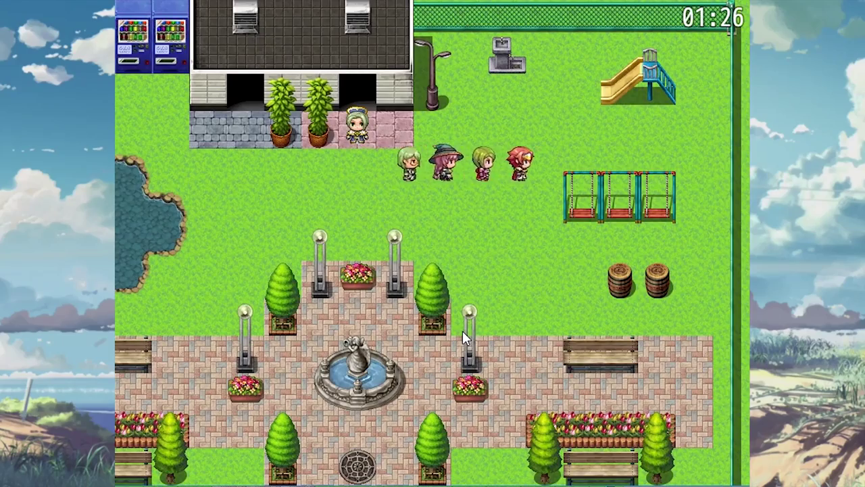
pyautogui.press('Down')
pyautogui.press('Down')
pyautogui.press('Left')
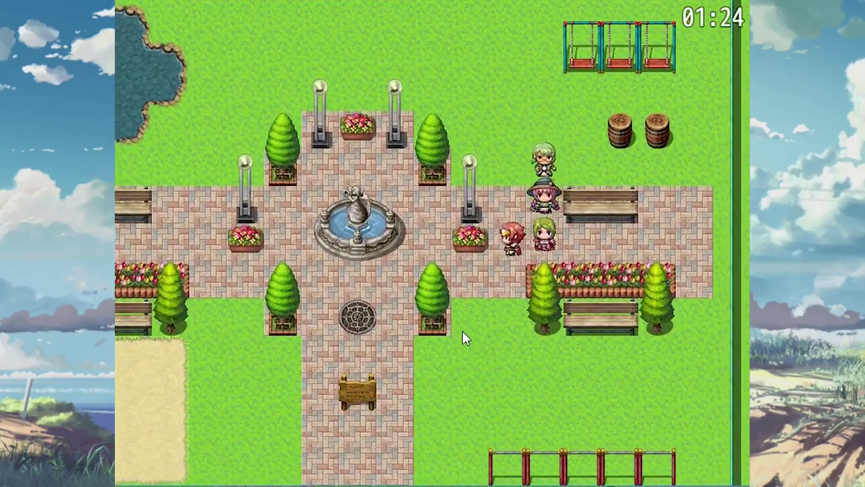
pyautogui.press('Down')
pyautogui.press('Down')
pyautogui.press('Left')
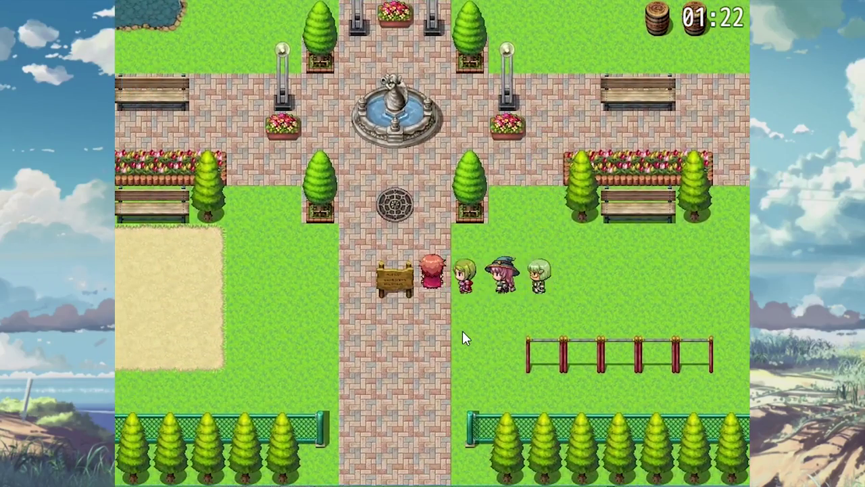
pyautogui.press('Up')
pyautogui.press('Left')
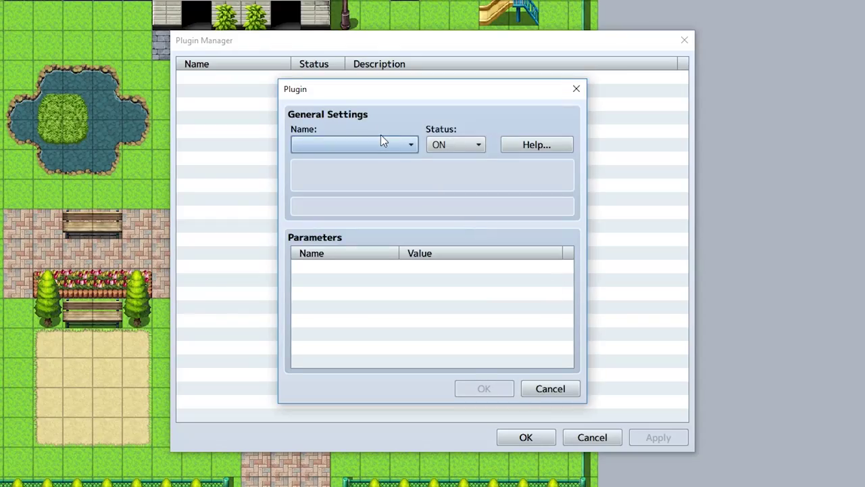
# Step: Choose SRD_TimerUpgrade from the plugin entry's Name dropdown
pyautogui.click(380, 141)
pyautogui.click(377, 162)
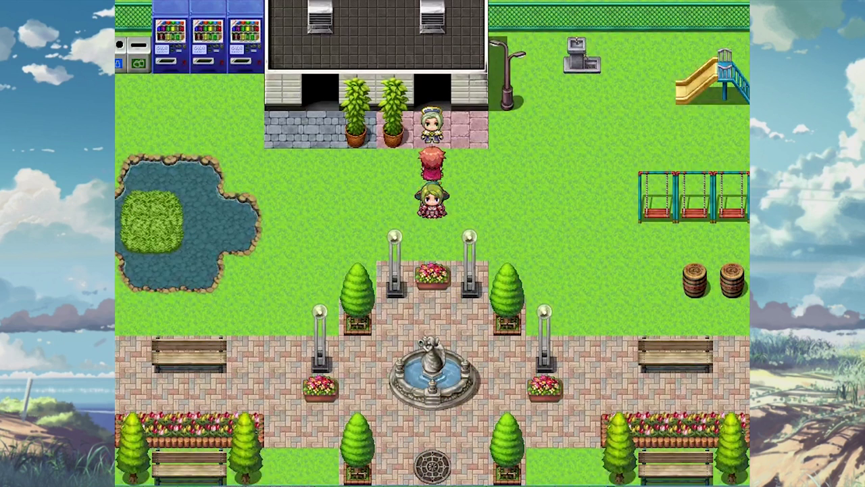
# Step: Start the timer, walk past the swings watching the countdown, then reopen the SRD_TimerUpgrade settings
pyautogui.press('Return')
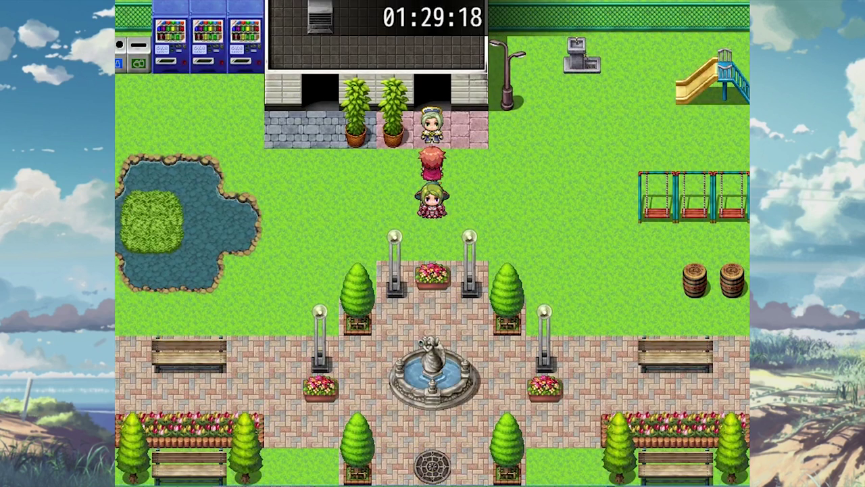
pyautogui.press('Right')
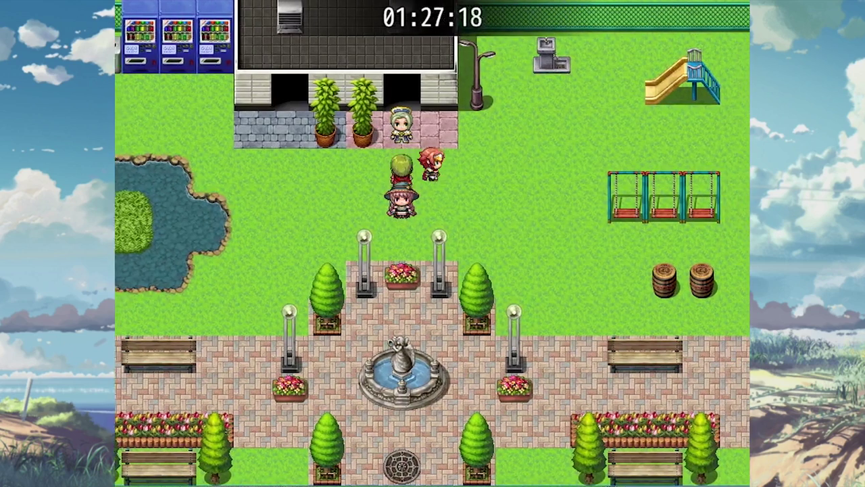
pyautogui.press('Right')
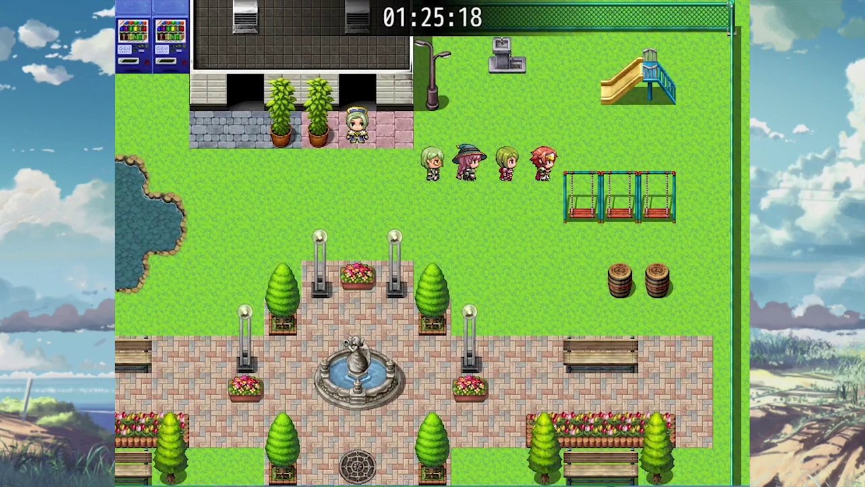
pyautogui.press('Down')
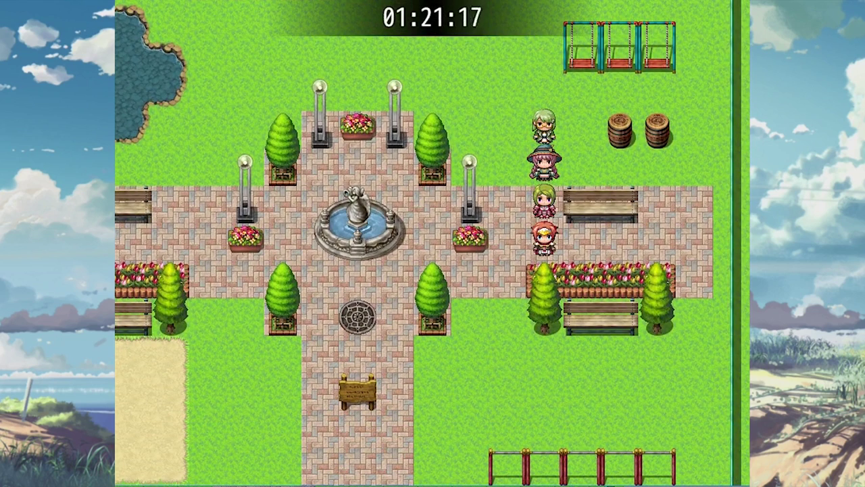
pyautogui.press('Down')
pyautogui.press('Left')
pyautogui.press('Down')
pyautogui.press('Left')
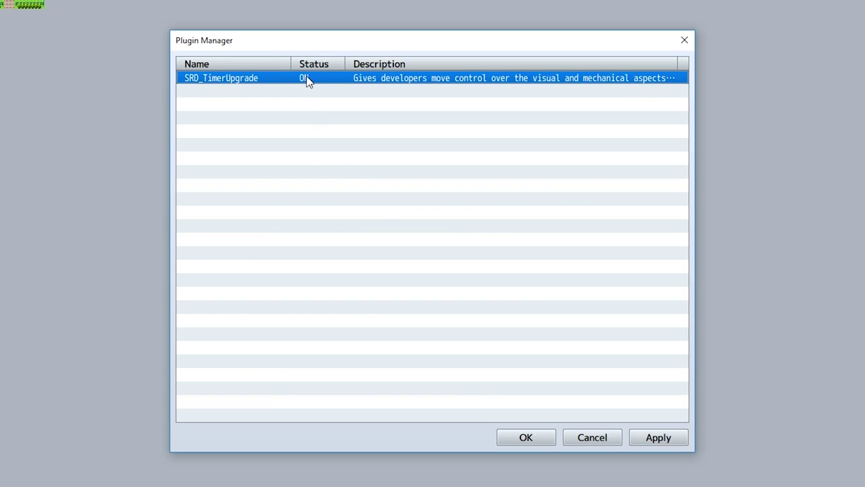
pyautogui.doubleClick(306, 80)
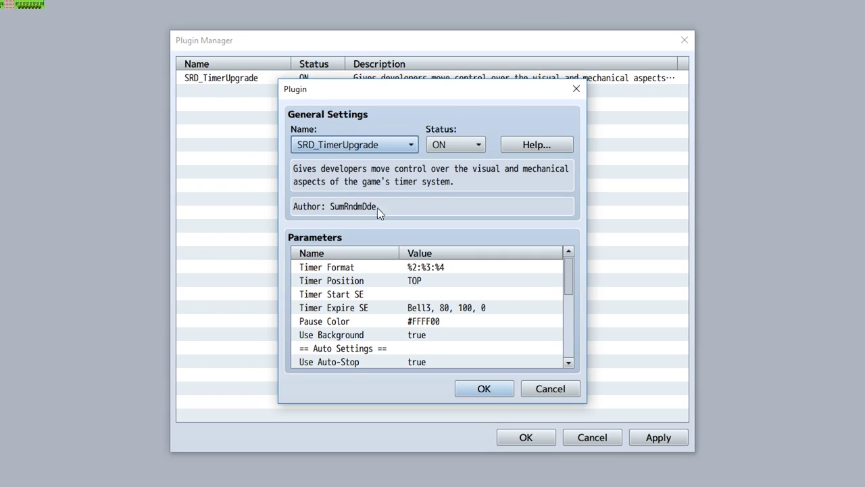
# Step: Edit the Timer Format value to '%1 - %2 - %3 - %4'
pyautogui.doubleClick(388, 273)
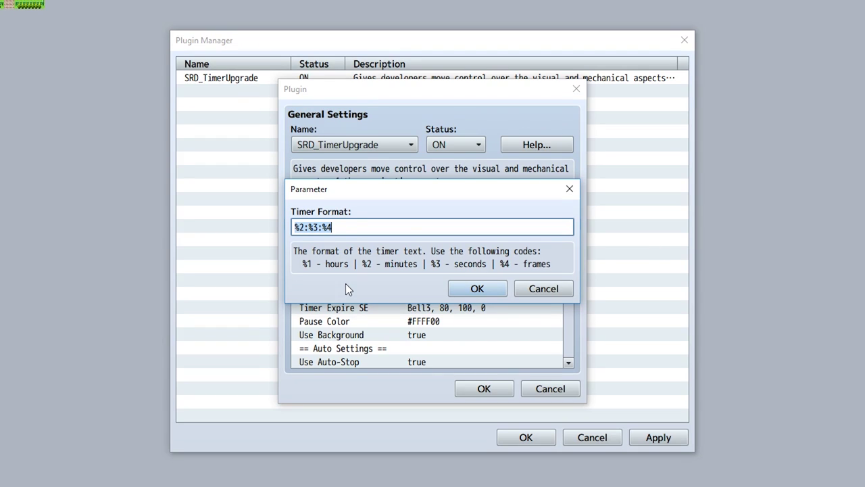
pyautogui.click(302, 228)
pyautogui.moveTo(317, 229); pyautogui.dragTo(309, 228)
pyautogui.click(331, 227)
pyautogui.press('Left')
pyautogui.press('Left')
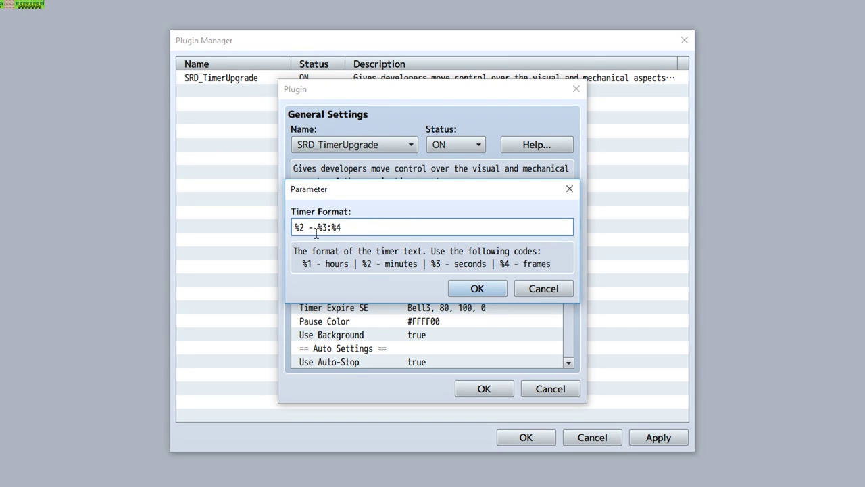
pyautogui.press('BackSpace')
pyautogui.write('- %1 -')
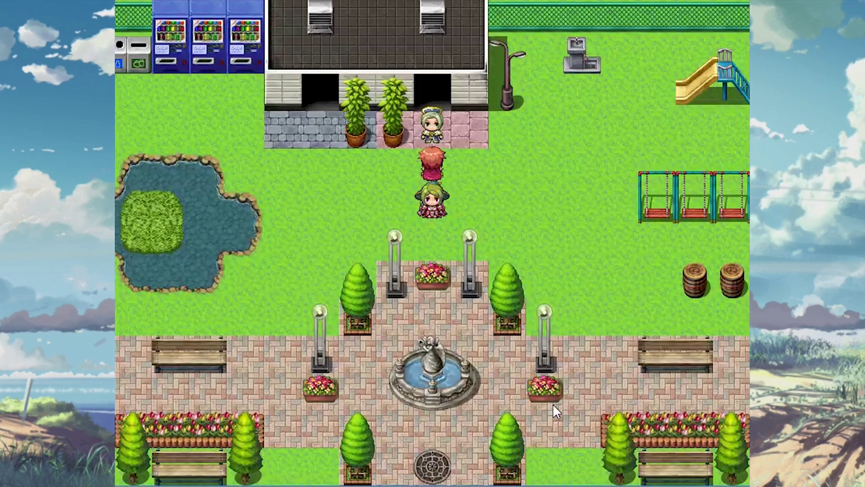
# Step: Talk to the NPC to start the dash-separated timer and walk the party right and down
pyautogui.press('Return')
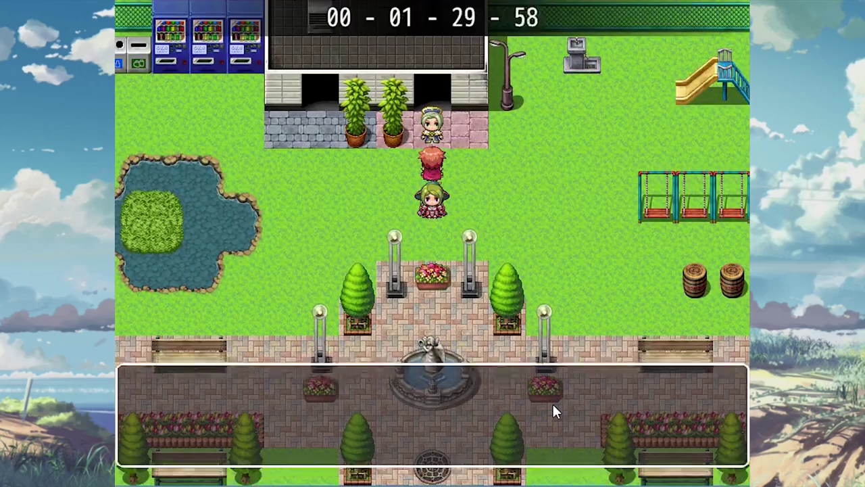
pyautogui.press('Right')
pyautogui.press('Down')
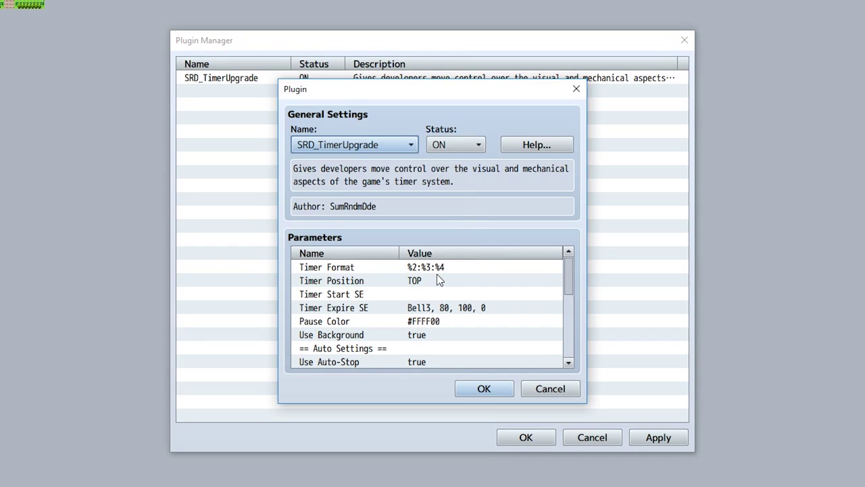
# Step: Change the Timer Position parameter from TOP to BOT-L
pyautogui.doubleClick(415, 282)
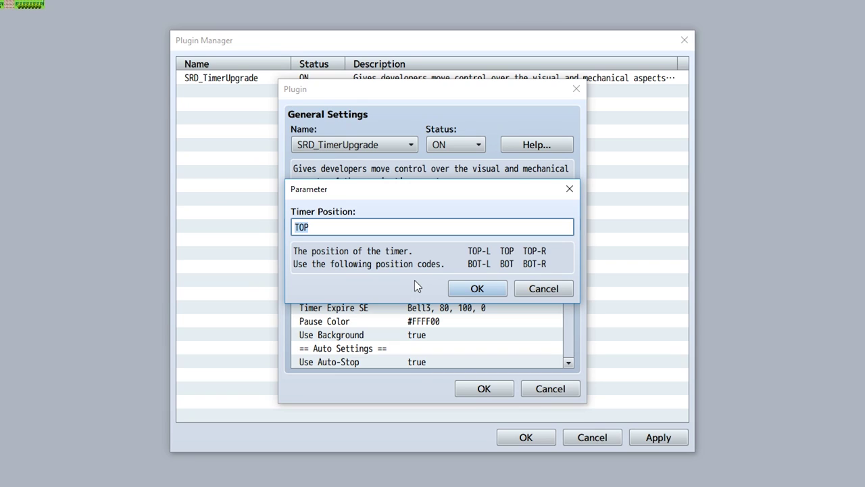
pyautogui.write('BOT-L')
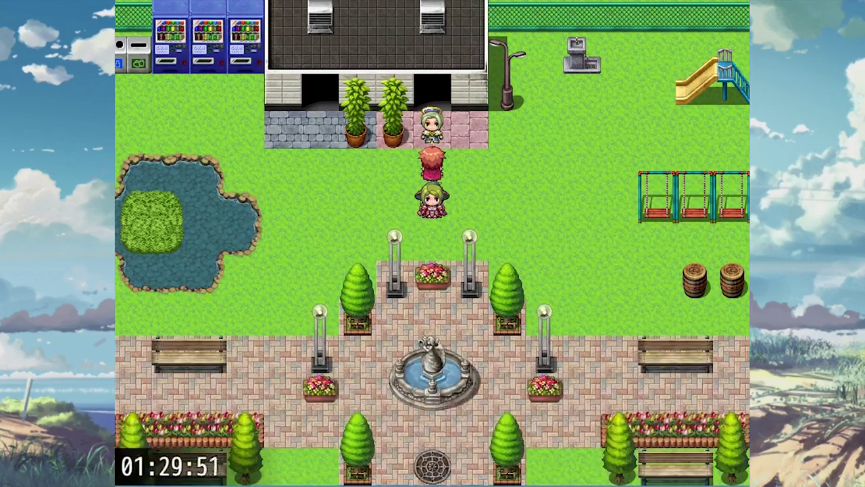
# Step: Dismiss the NPC's message and loop the party right, down, left and up past the pond
pyautogui.press('Return')
pyautogui.press('Right')
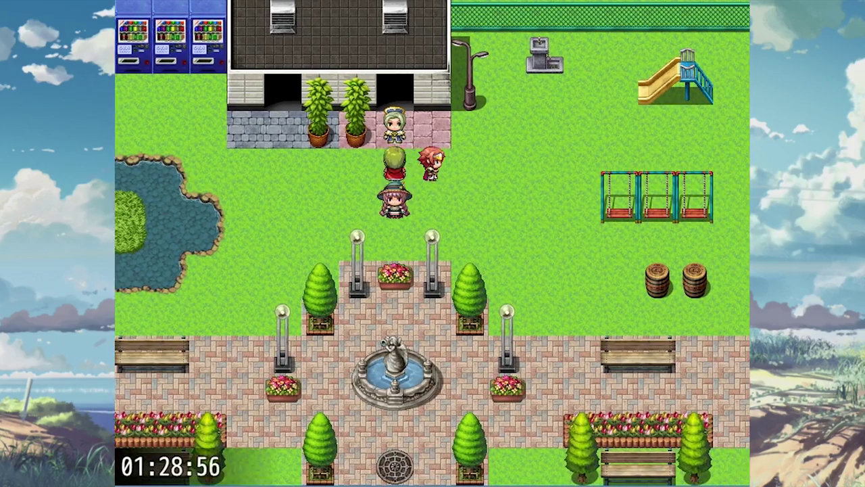
pyautogui.press('Right')
pyautogui.press('Down')
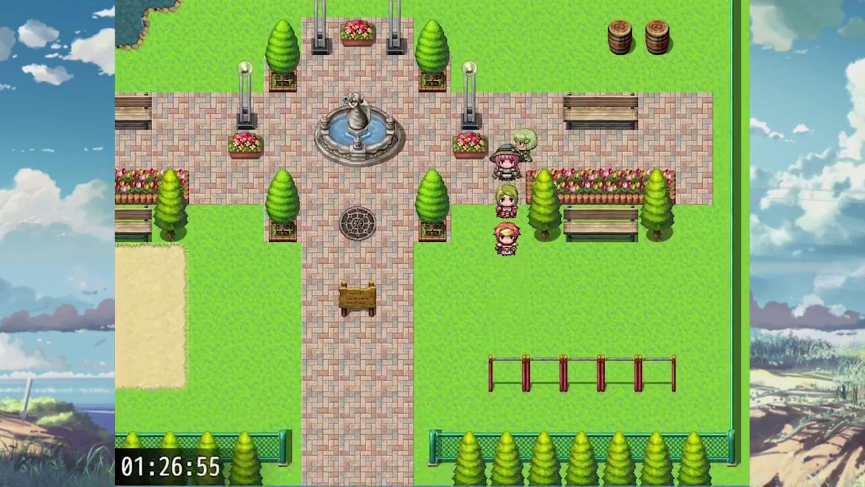
pyautogui.press('Down')
pyautogui.press('Left')
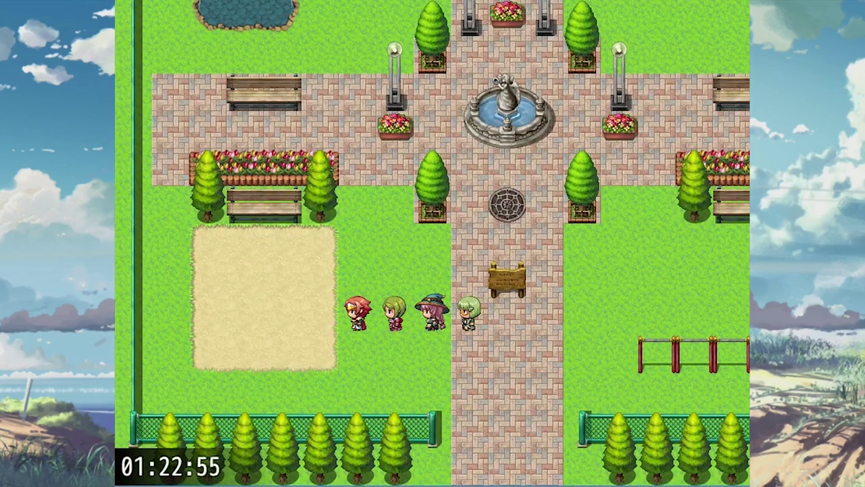
pyautogui.press('Up')
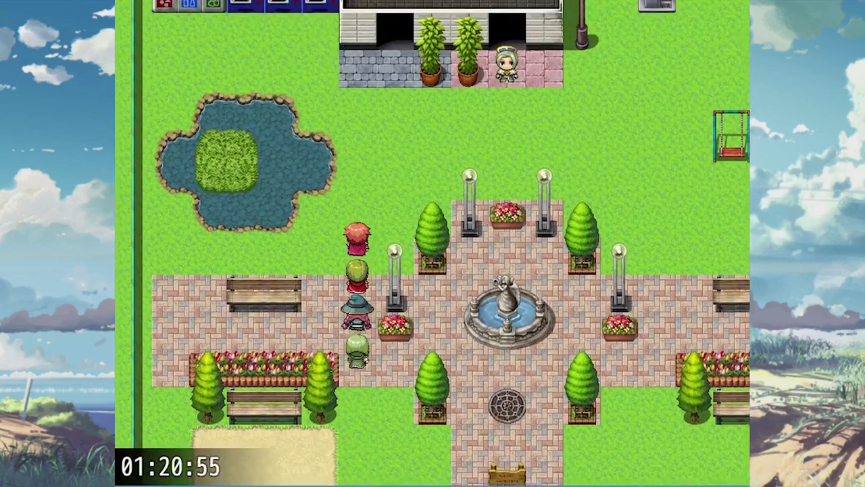
pyautogui.press('Up')
pyautogui.press('Right')
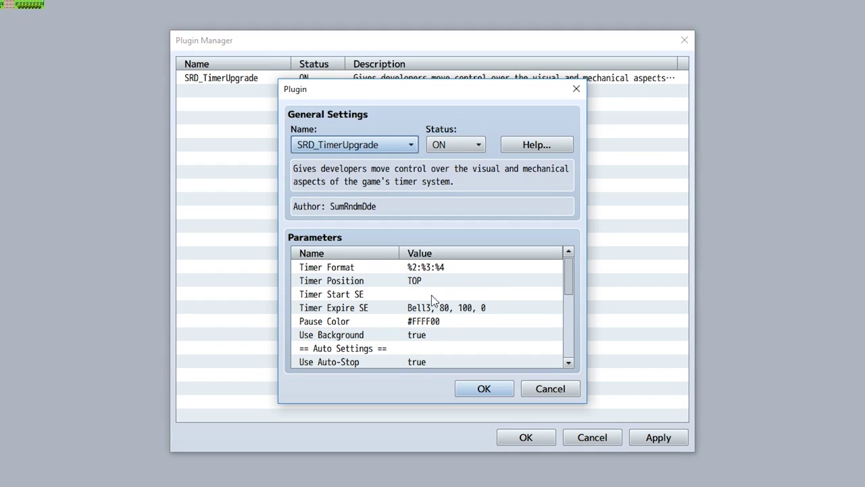
# Step: Inspect the blank Timer Start SE and the Timer Expire SE Bell3, 80, 100, 0, leaving both unchanged
pyautogui.doubleClick(431, 295)
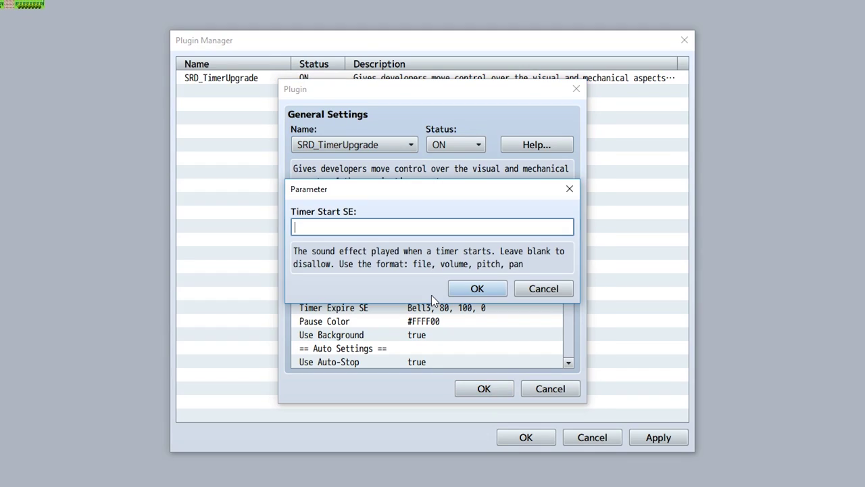
pyautogui.click(465, 290)
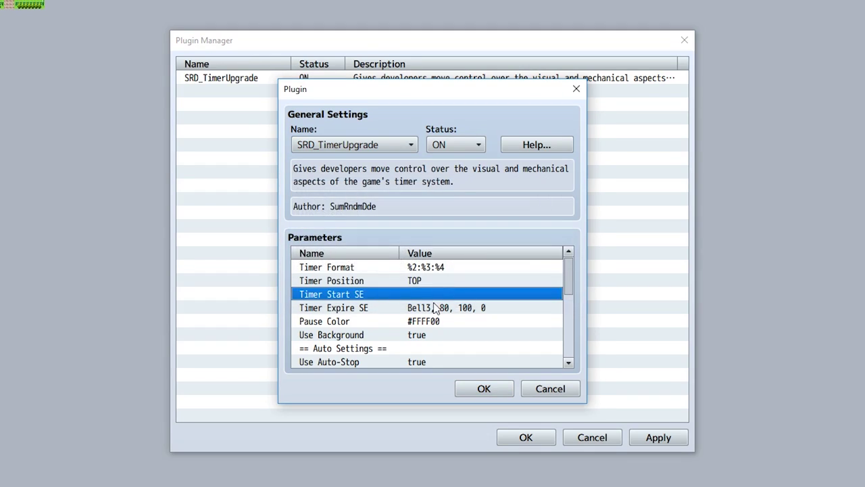
pyautogui.doubleClick(436, 308)
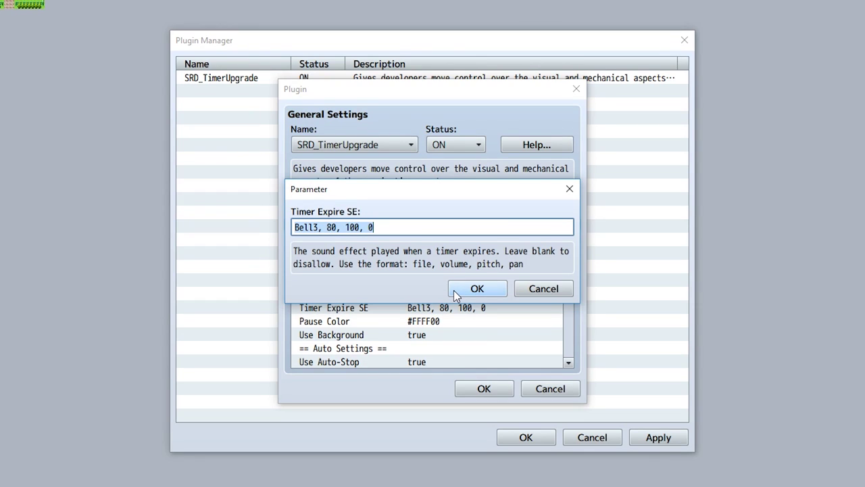
pyautogui.doubleClick(302, 227)
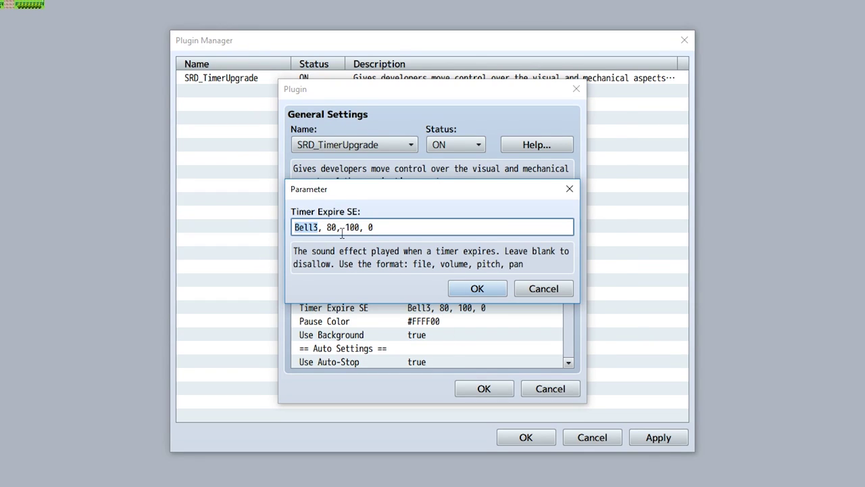
pyautogui.doubleClick(331, 227)
pyautogui.doubleClick(352, 227)
pyautogui.doubleClick(370, 227)
pyautogui.click(470, 289)
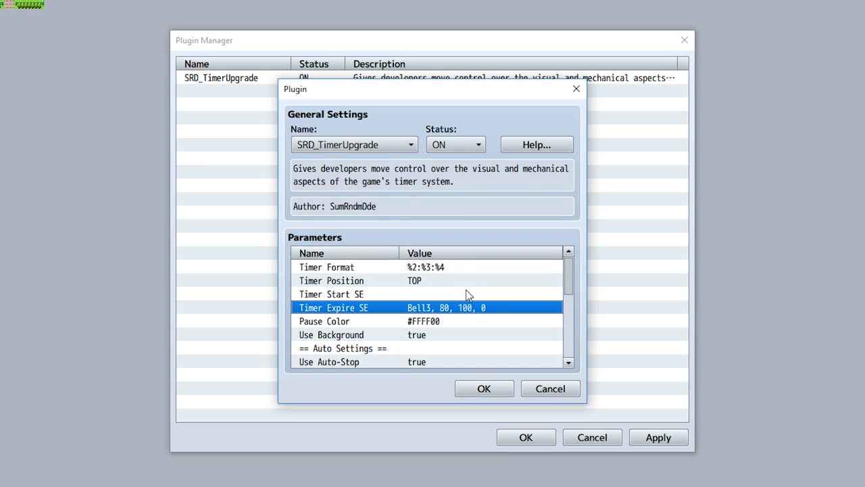
# Step: Set the Timer Start SE parameter to 'Sword1, 80, 100, 0'
pyautogui.doubleClick(411, 298)
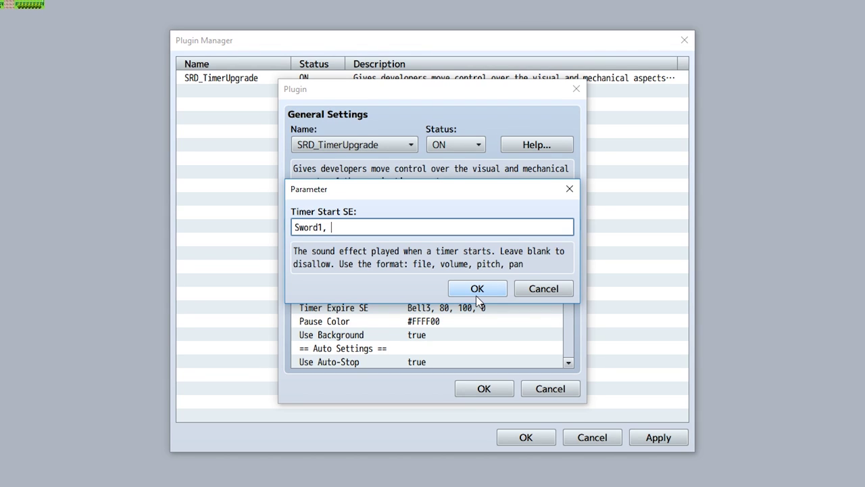
pyautogui.write('Sword1, 80, 100, 0')
pyautogui.click(476, 288)
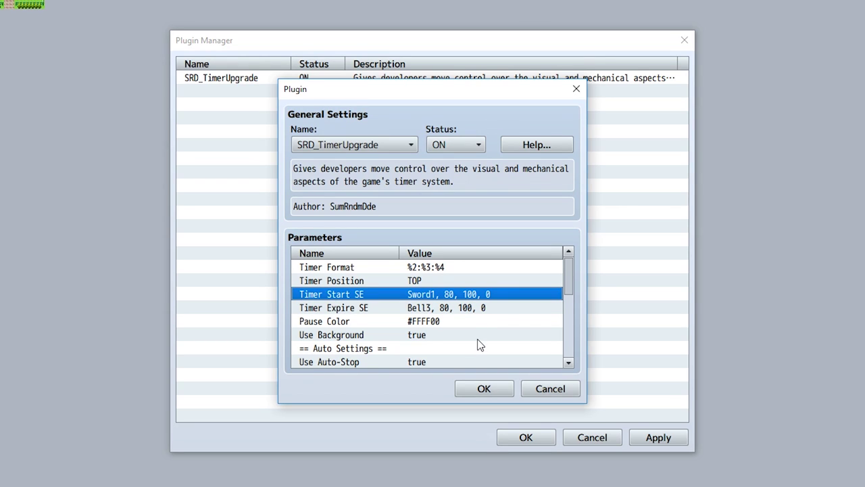
pyautogui.doubleClick(457, 324)
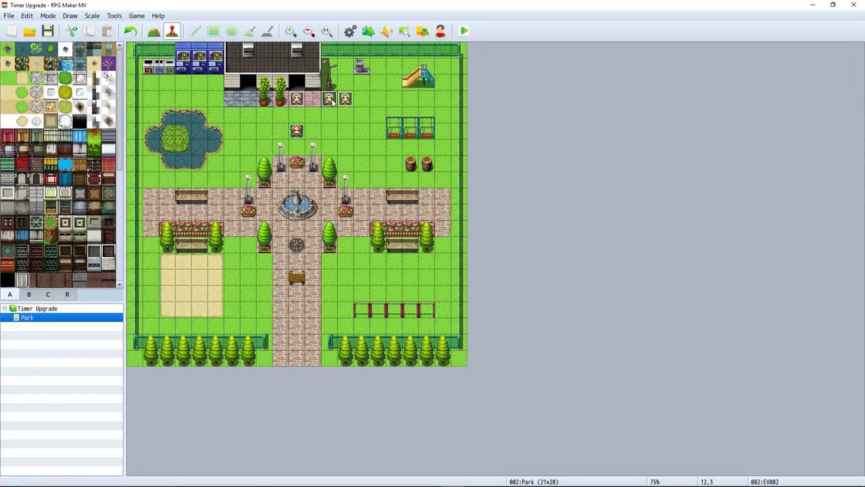
# Step: Add a PauseTimer plugin command to event EV002 and save the event
pyautogui.doubleClick(330, 99)
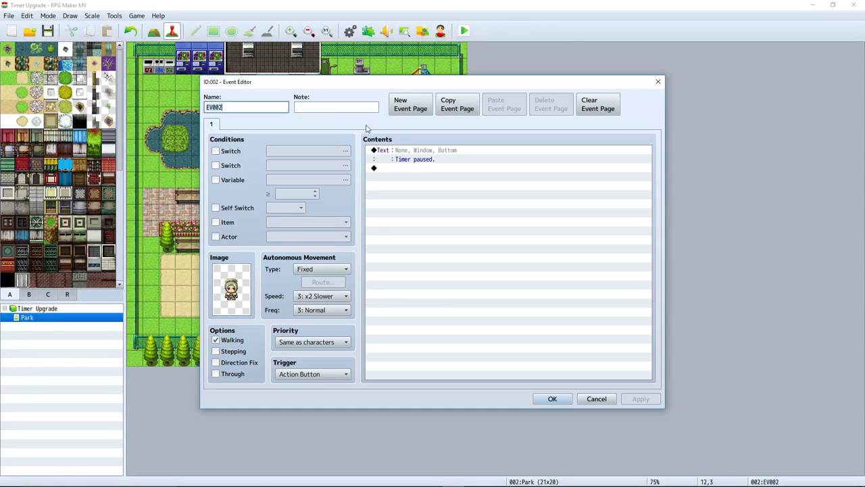
pyautogui.doubleClick(460, 210)
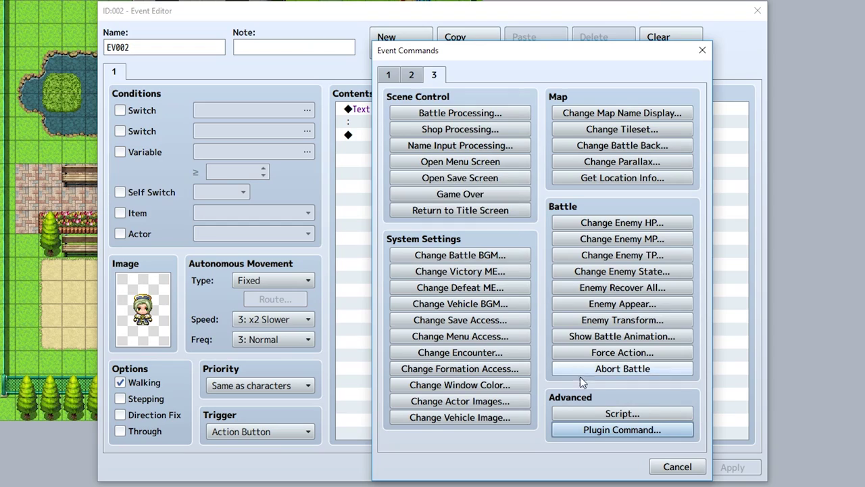
pyautogui.click(605, 427)
pyautogui.write('PauseTimer')
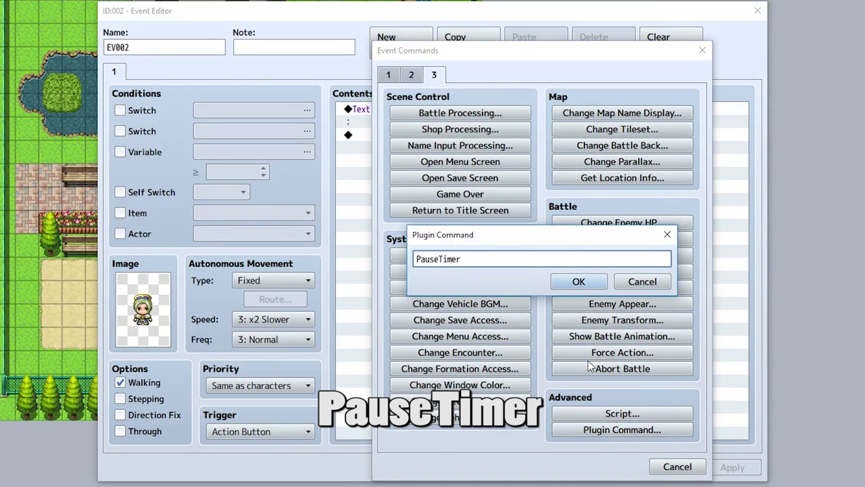
pyautogui.click(566, 281)
pyautogui.click(591, 448)
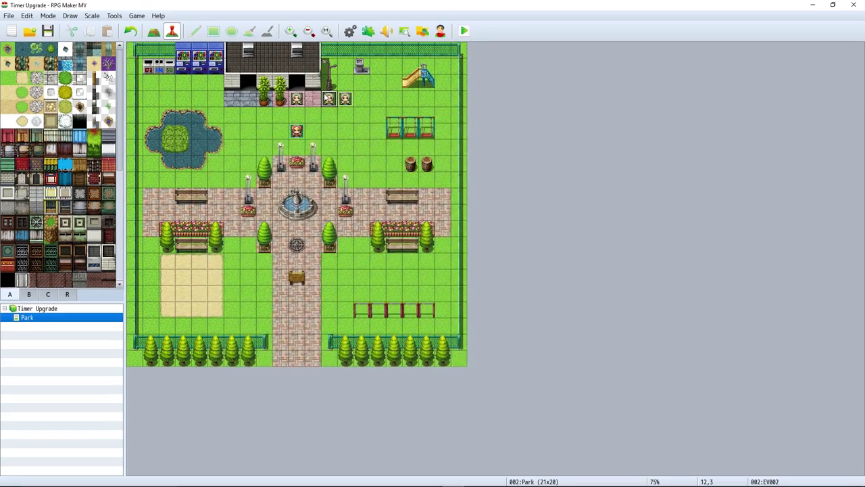
# Step: Add an UnpauseTimer plugin command to event EV003
pyautogui.doubleClick(336, 98)
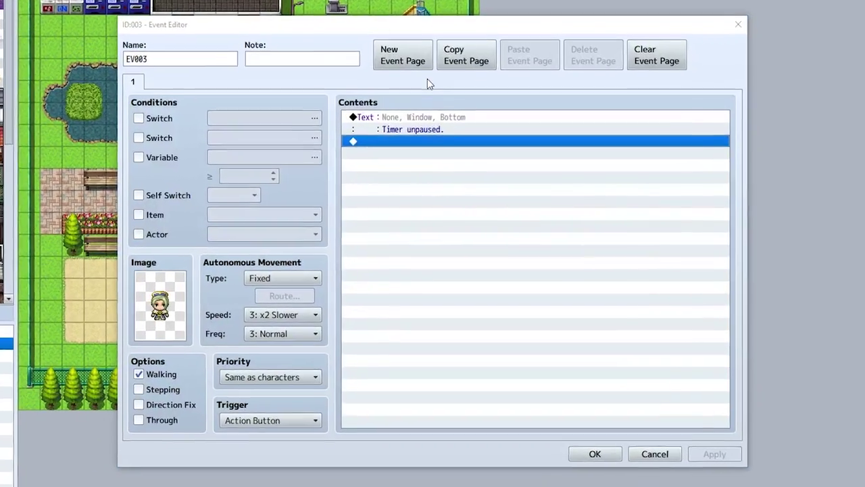
pyautogui.press('Return')
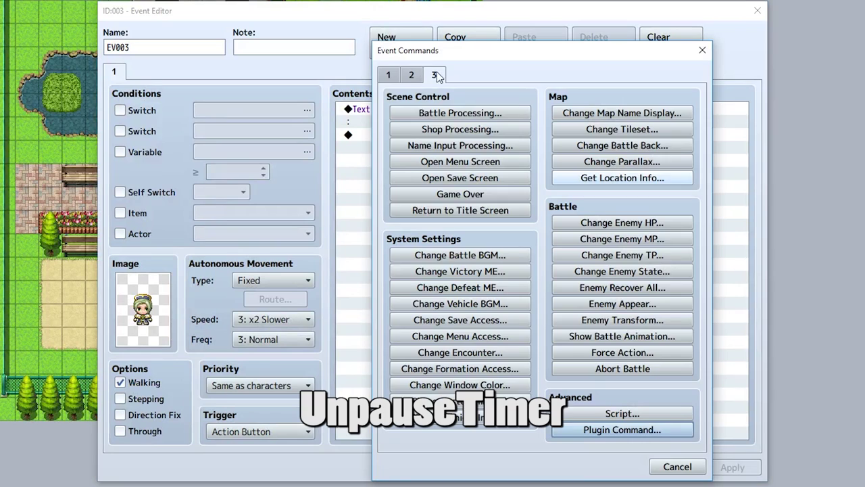
pyautogui.click(610, 418)
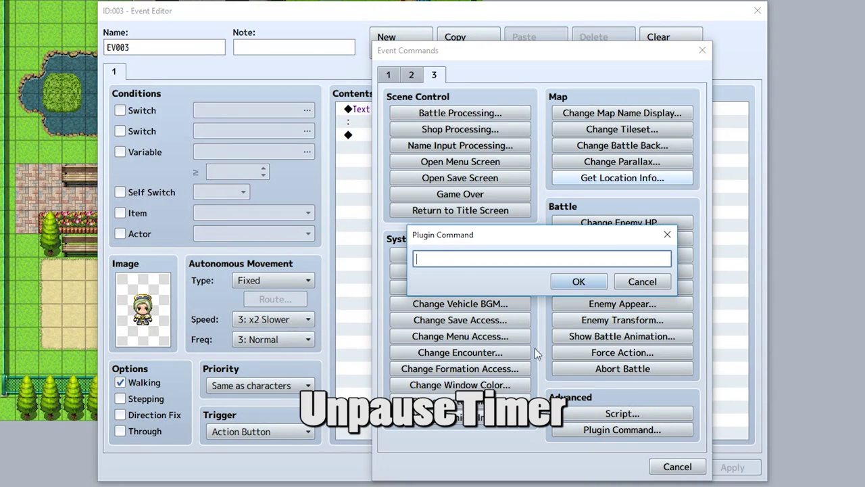
pyautogui.click(420, 259)
pyautogui.press('BackSpace')
pyautogui.write('Unp')
pyautogui.click(579, 281)
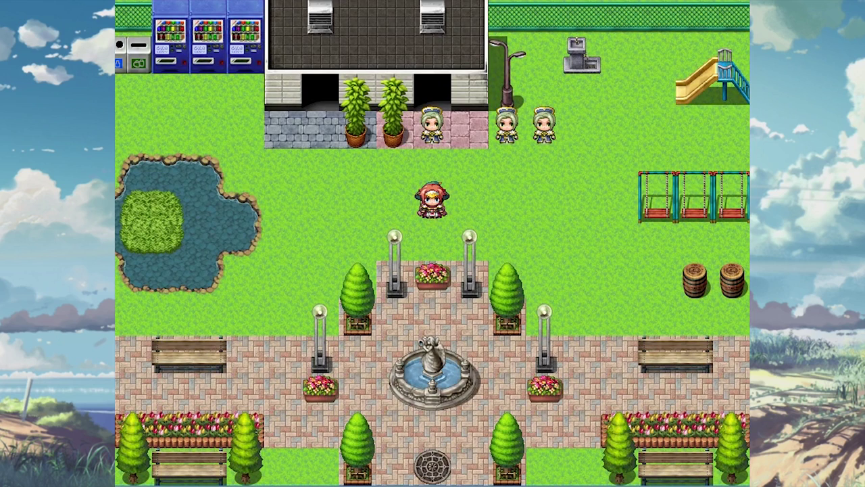
pyautogui.press('Up')
# Step: Start the 1:30 timer with the Set villager, then pause it with the pause villager
pyautogui.press('Return')
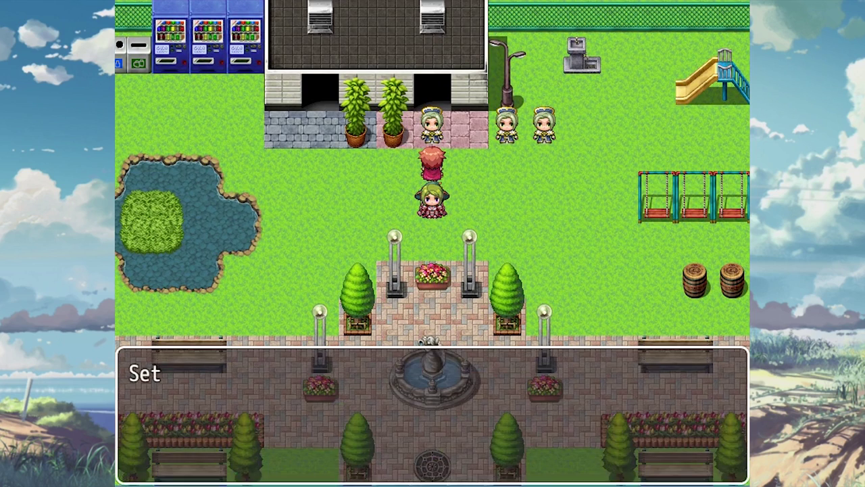
pyautogui.press('Return')
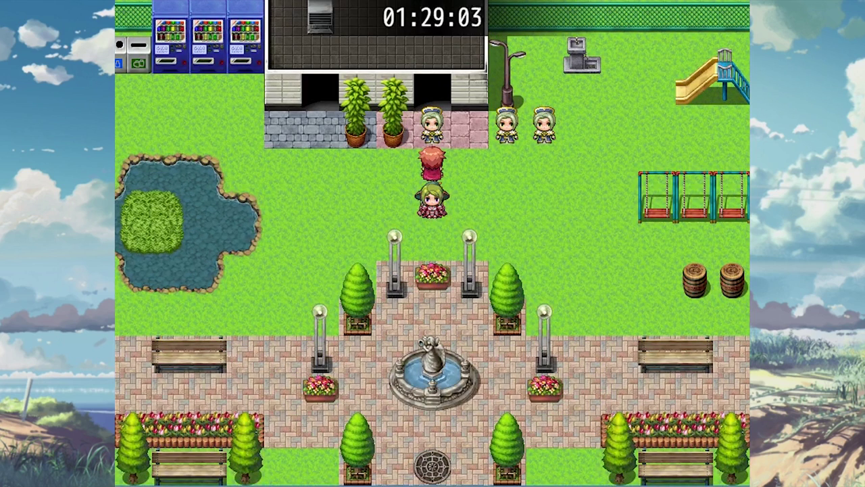
pyautogui.press('Left')
pyautogui.press('Up')
pyautogui.press('Return')
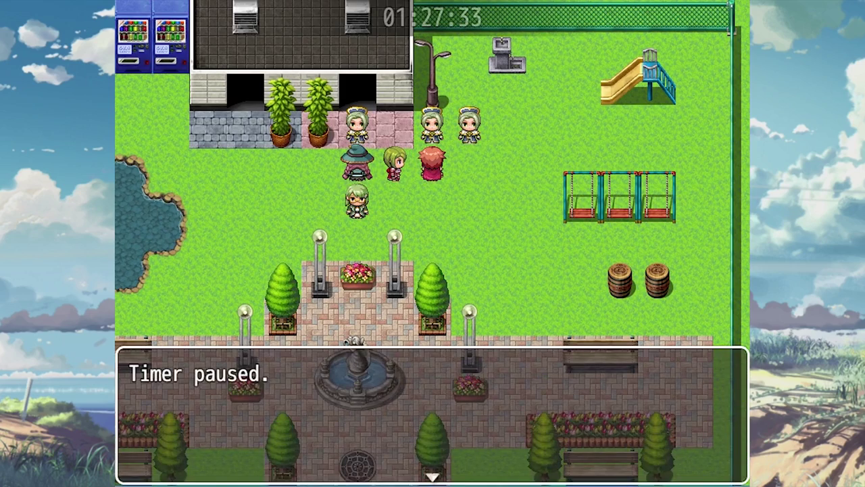
pyautogui.press('Return')
# Step: Walk around the fountain to the unpause villager and unpause the timer
pyautogui.press('Right')
pyautogui.press('Down')
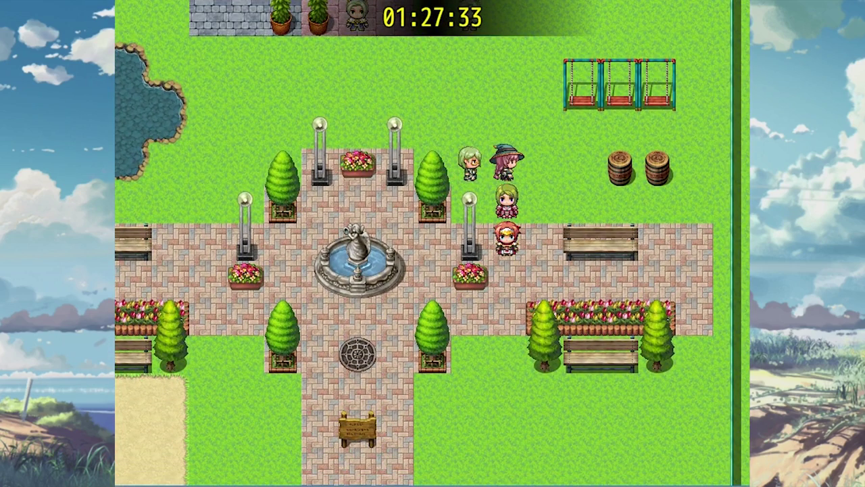
pyautogui.press('Up')
pyautogui.press('Left')
pyautogui.press('Up')
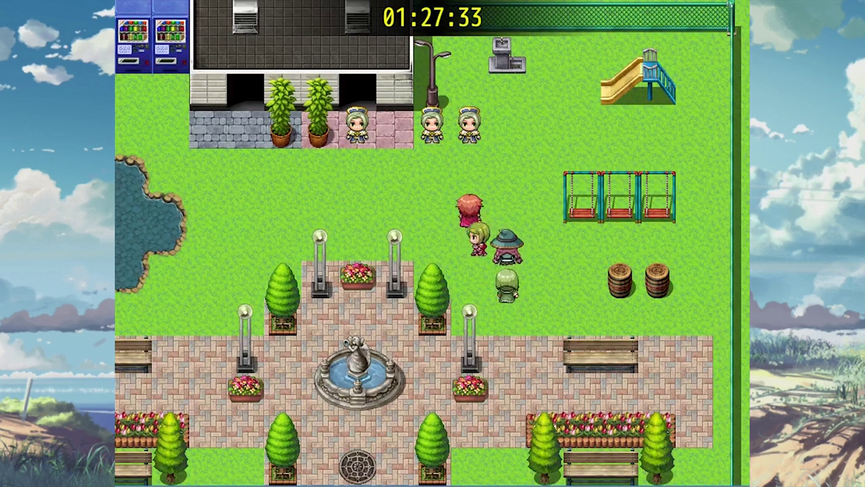
pyautogui.press('Up')
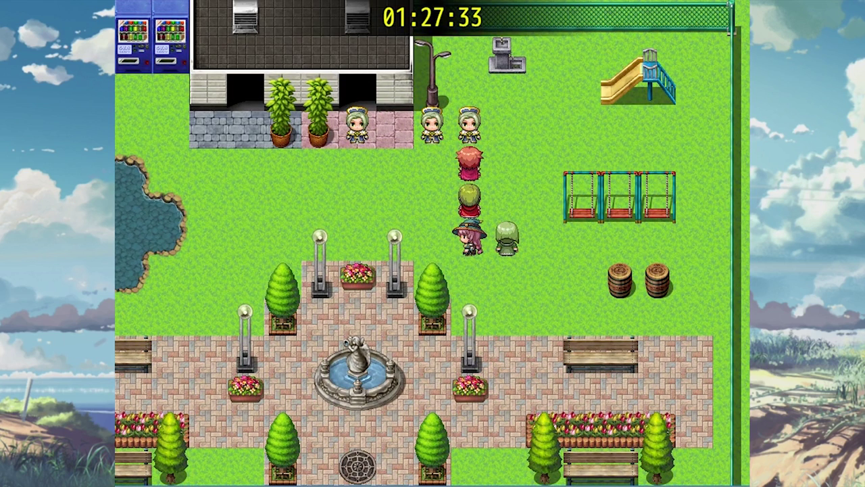
pyautogui.press('Return')
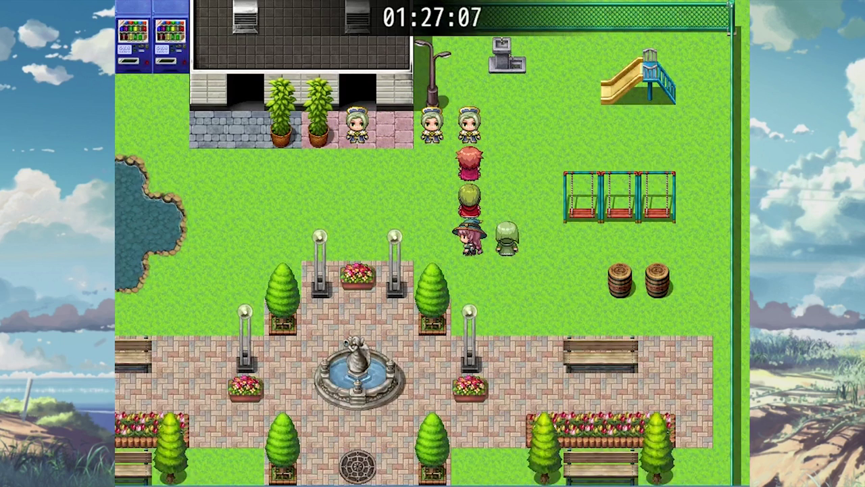
# Step: Walk the party around the park while the countdown runs again
pyautogui.press('Left')
pyautogui.press('Left')
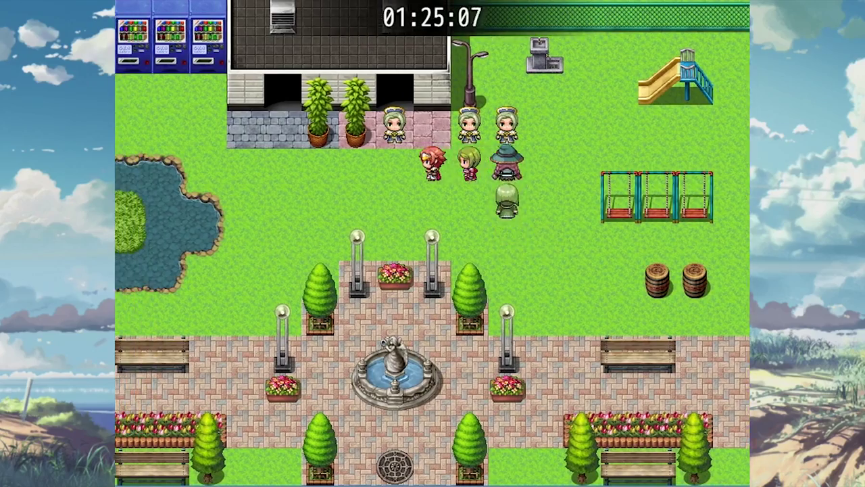
pyautogui.press('Left')
pyautogui.press('Left')
pyautogui.press('Left')
pyautogui.press('Left')
pyautogui.press('Down')
pyautogui.press('Down')
pyautogui.press('Down')
pyautogui.press('Up')
pyautogui.press('Up')
pyautogui.press('Up')
pyautogui.press('Right')
pyautogui.press('Right')
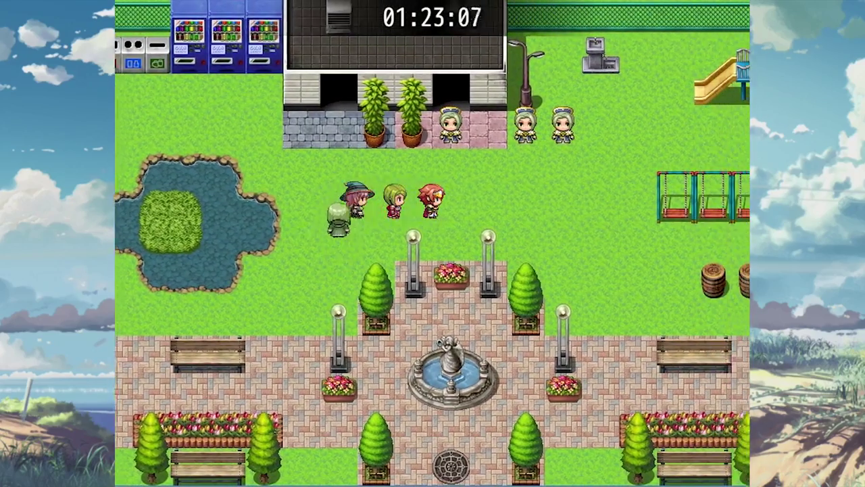
pyautogui.press('Right')
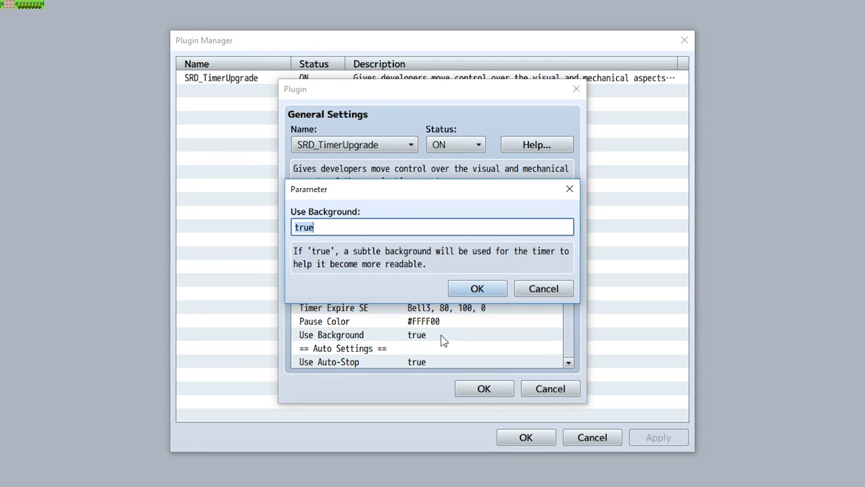
# Step: Discard the typed Use Background edit, leaving it set to true
pyautogui.write('fa')
pyautogui.press('Return')
pyautogui.scroll(-2, 452, 291)
pyautogui.scroll(-1, 452, 291)
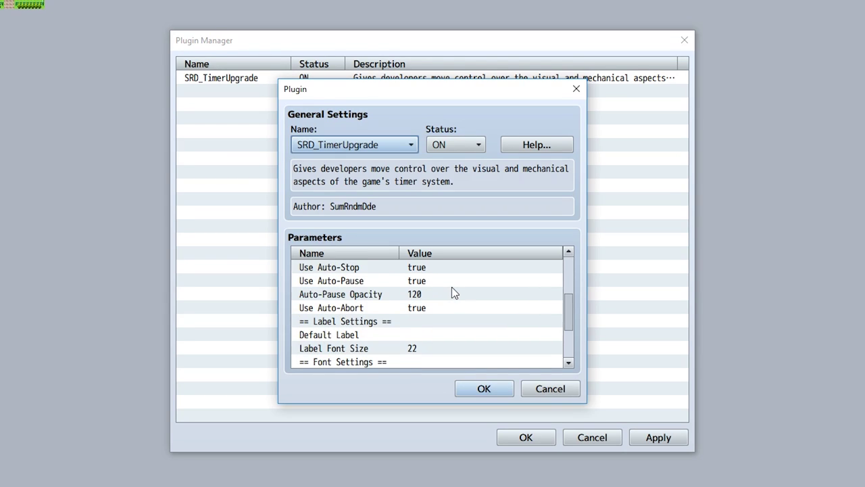
pyautogui.scroll(1, 451, 292)
# Step: Review the Use Auto-Stop value without changing it, then bring up Use Auto-Pause
pyautogui.click(426, 284)
pyautogui.doubleClick(426, 283)
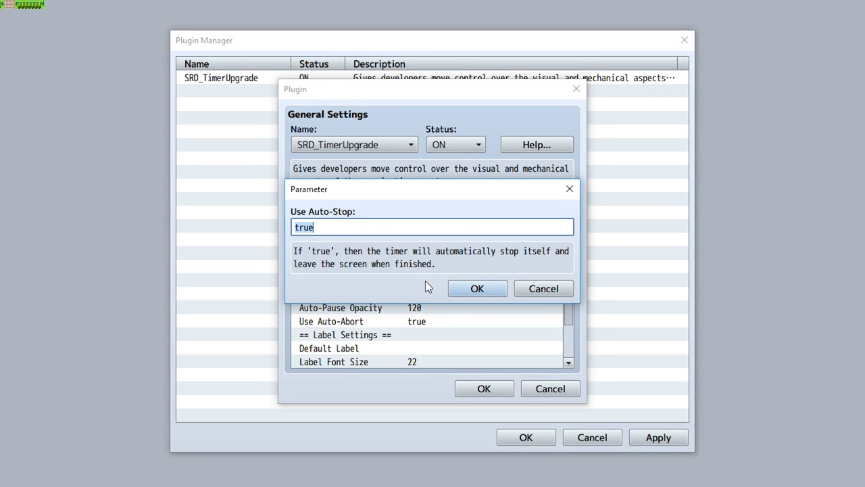
pyautogui.click(560, 290)
pyautogui.doubleClick(433, 294)
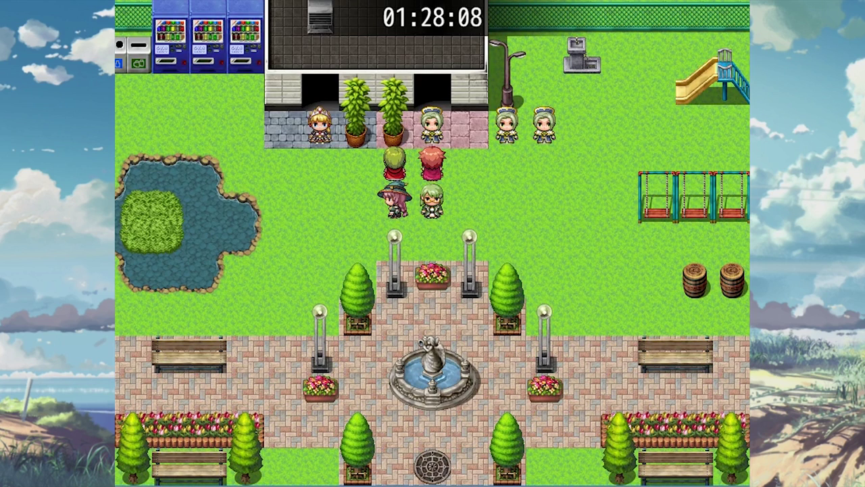
# Step: Talk to the princess and read her two-line message while the timer pauses, then close it
pyautogui.press('Left')
pyautogui.press('Left')
pyautogui.press('Left')
pyautogui.press('Up')
pyautogui.press('Return')
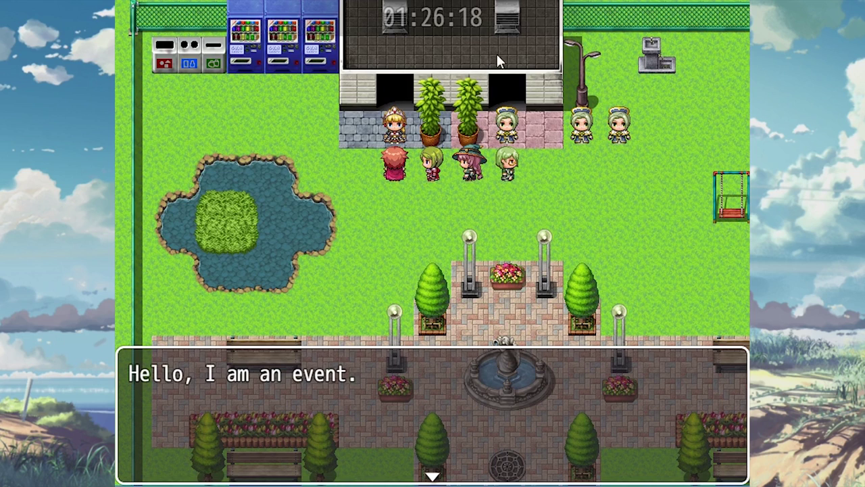
pyautogui.click(462, 379)
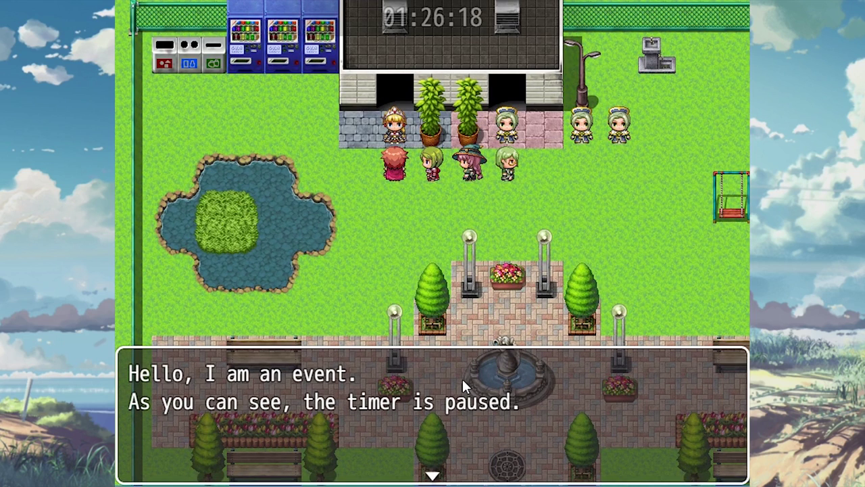
pyautogui.click(462, 379)
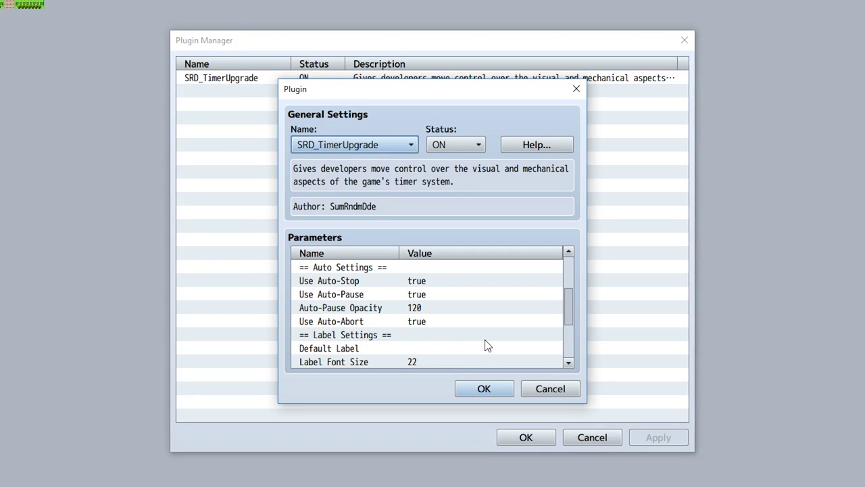
# Step: Set Auto-Pause Opacity to 120
pyautogui.doubleClick(436, 308)
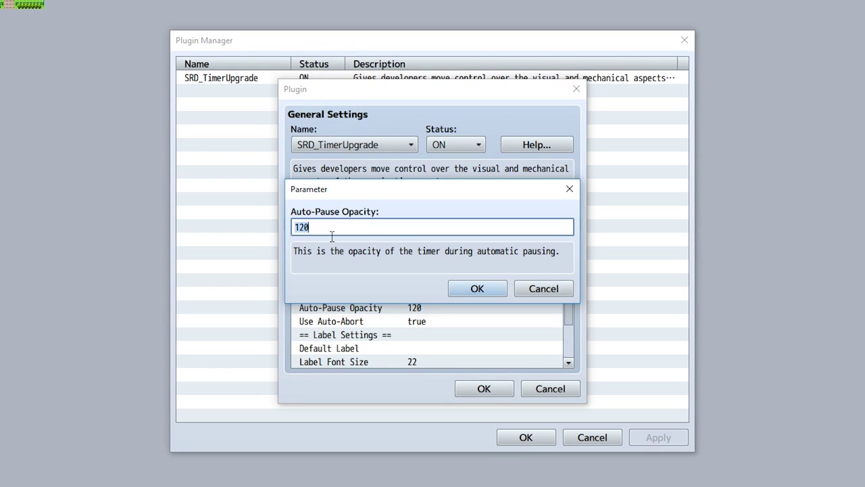
pyautogui.write('255')
pyautogui.hotkey('ctrl', 'a')
pyautogui.write('120')
pyautogui.click(476, 289)
# Step: Set Use Auto-Abort to false
pyautogui.doubleClick(424, 322)
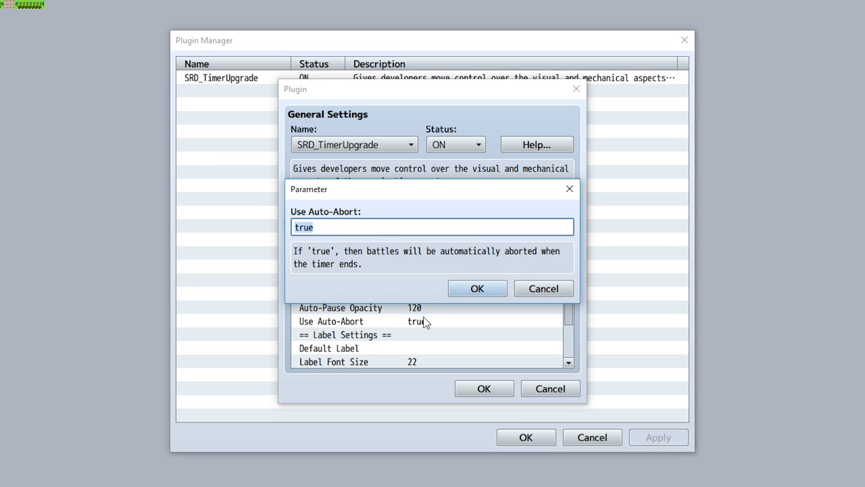
pyautogui.write('false')
pyautogui.click(463, 293)
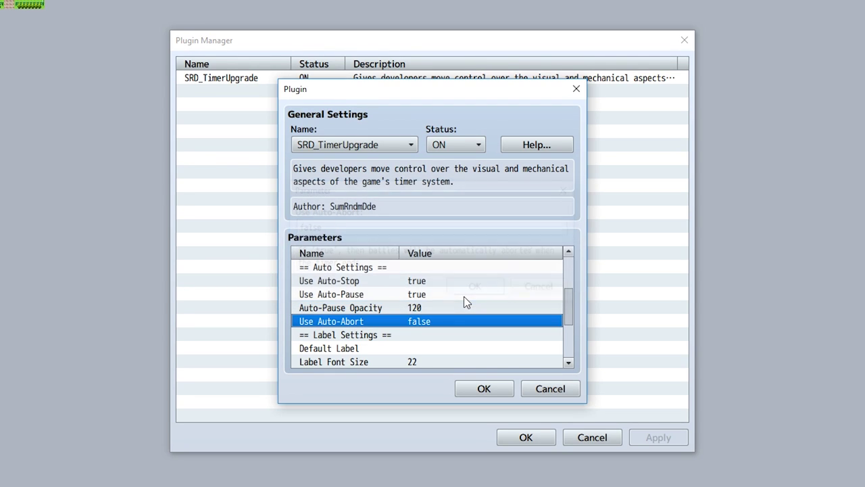
# Step: Start entering 'Jand' as the timer's Default Label
pyautogui.scroll(-2, 473, 287)
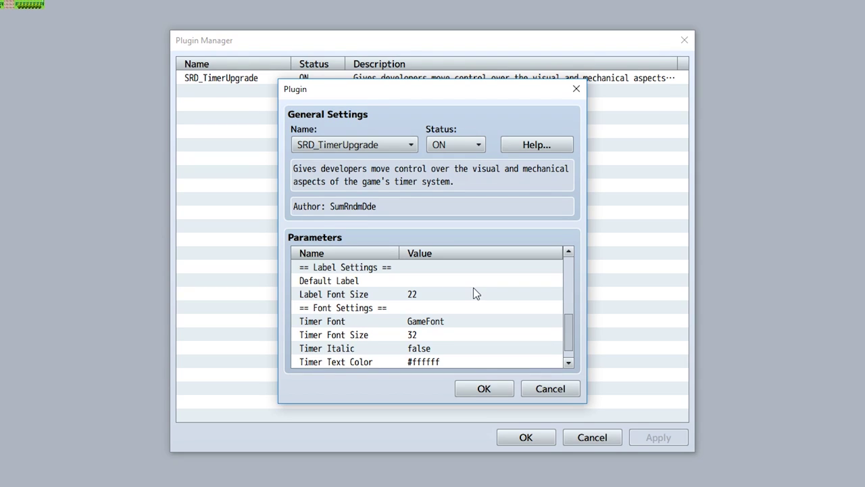
pyautogui.click(473, 293)
pyautogui.doubleClick(457, 281)
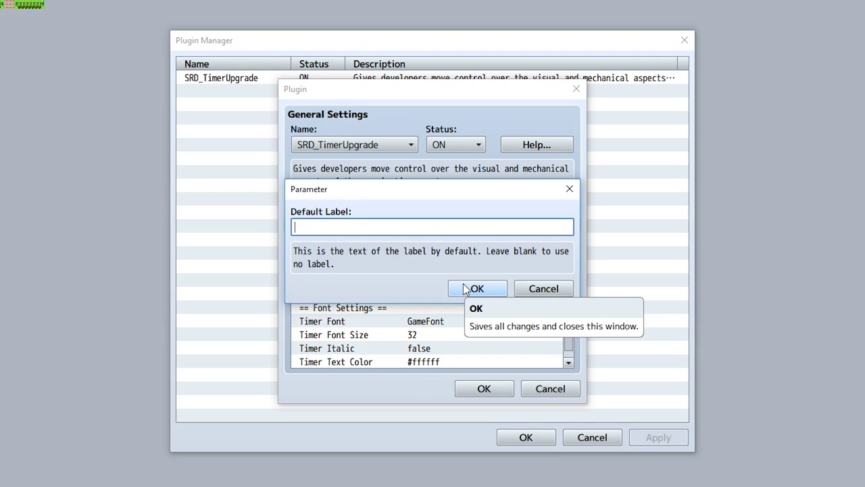
pyautogui.write('Jandla')
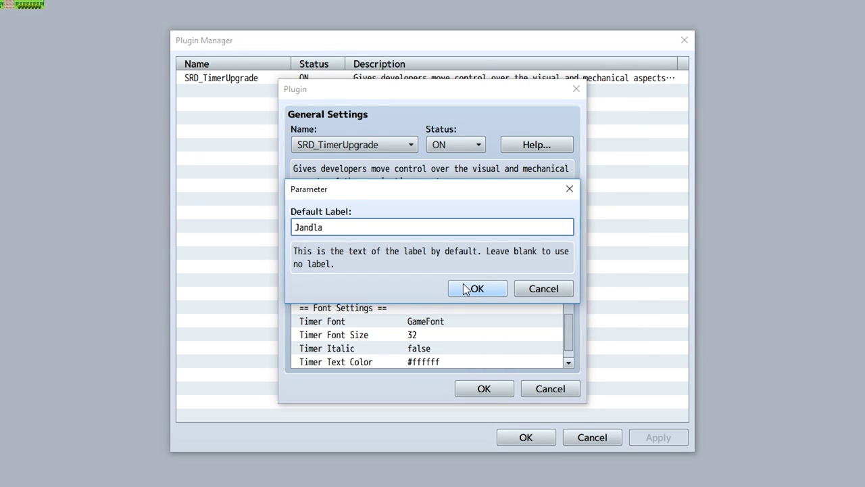
# Step: Finish the Default Label as 'Jandals' and dismiss the timer NPC's message to start the countdown
pyautogui.write('ls')
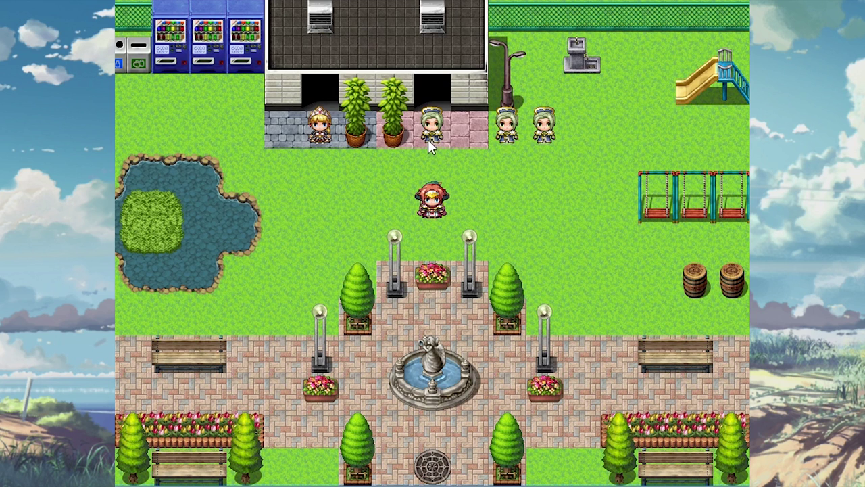
pyautogui.click(428, 139)
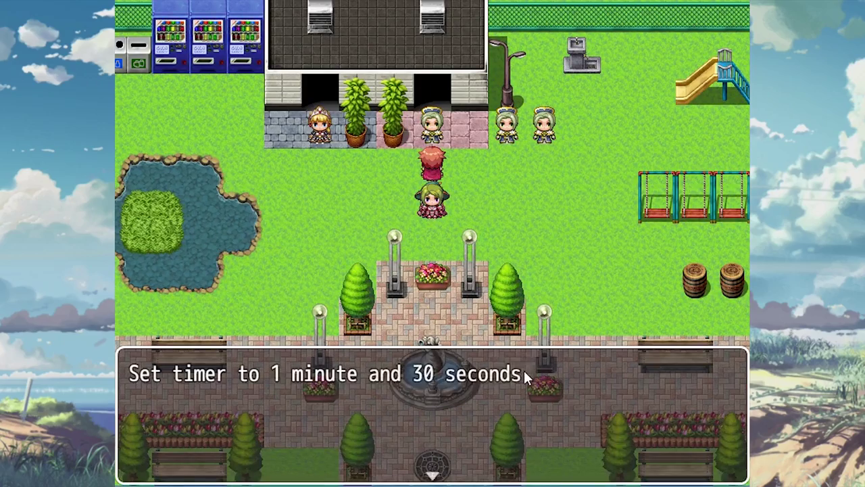
pyautogui.click(525, 374)
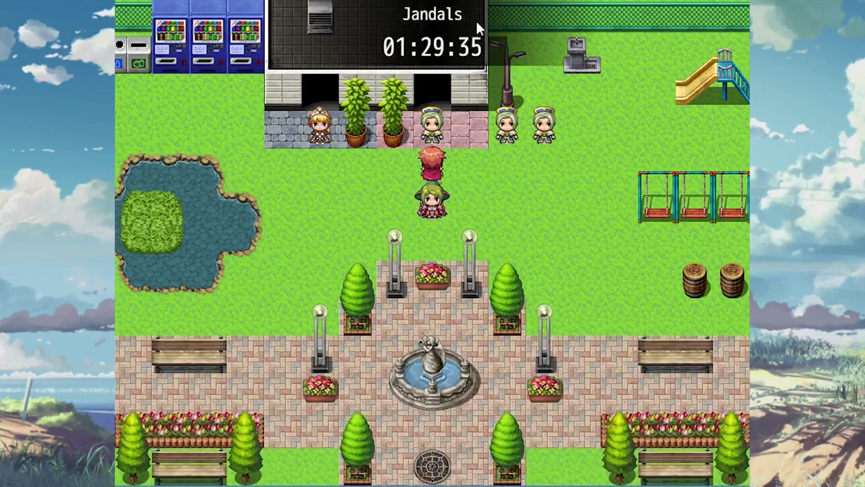
# Step: Walk the party around the plaza and fountain while the Jandals-labelled countdown runs
pyautogui.press('Right')
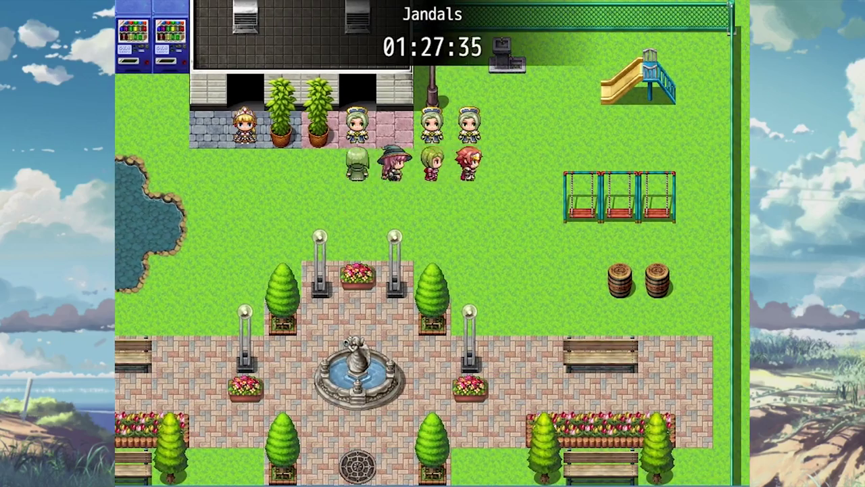
pyautogui.press('Down')
pyautogui.press('Left')
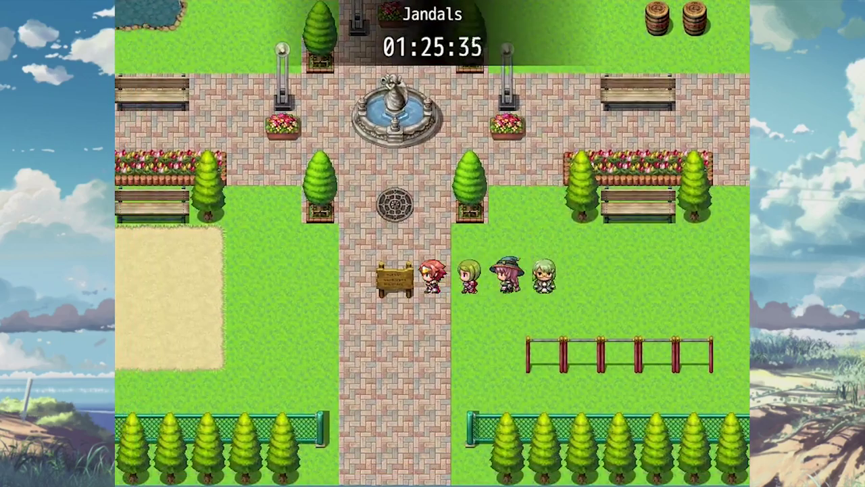
pyautogui.press('Up')
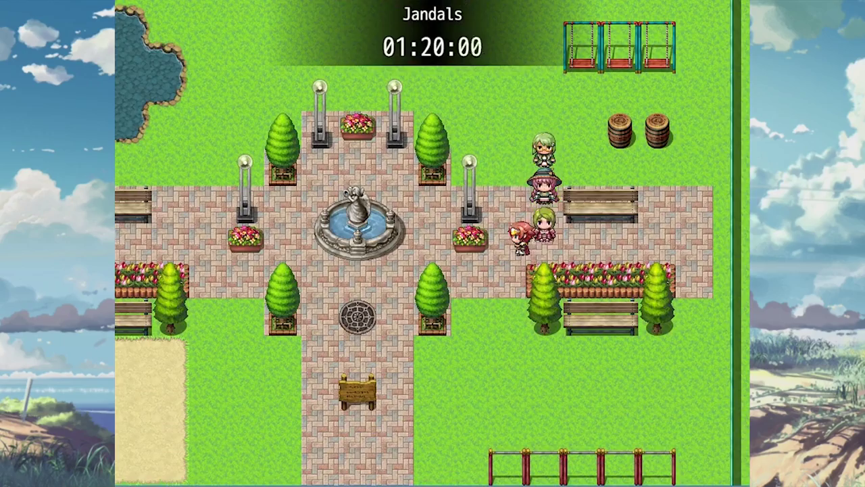
pyautogui.press('Down')
pyautogui.press('Left')
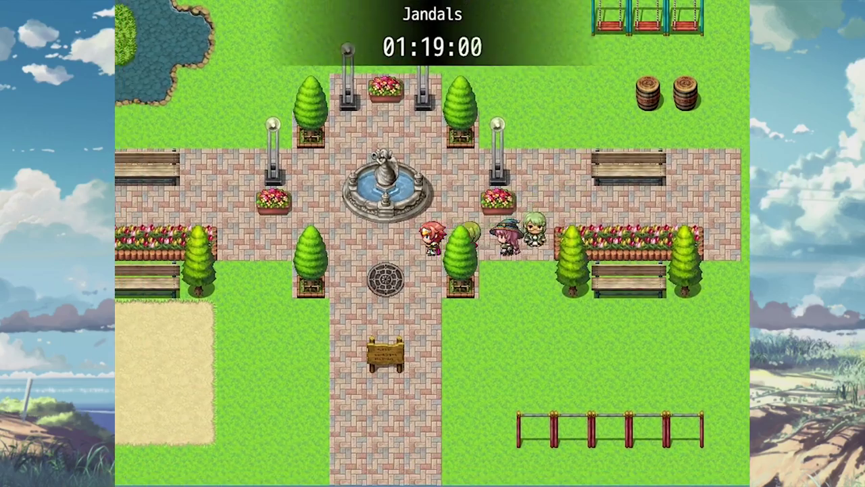
pyautogui.press('Up')
pyautogui.press('Right')
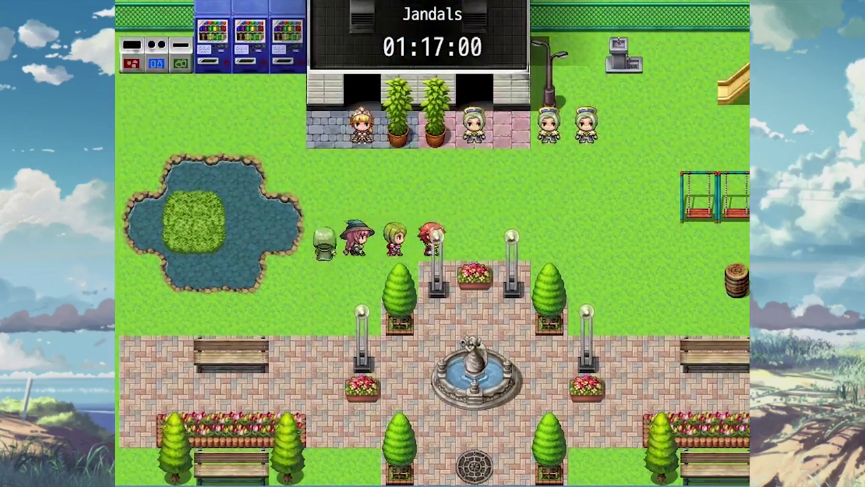
pyautogui.press('Down')
pyautogui.press('Left')
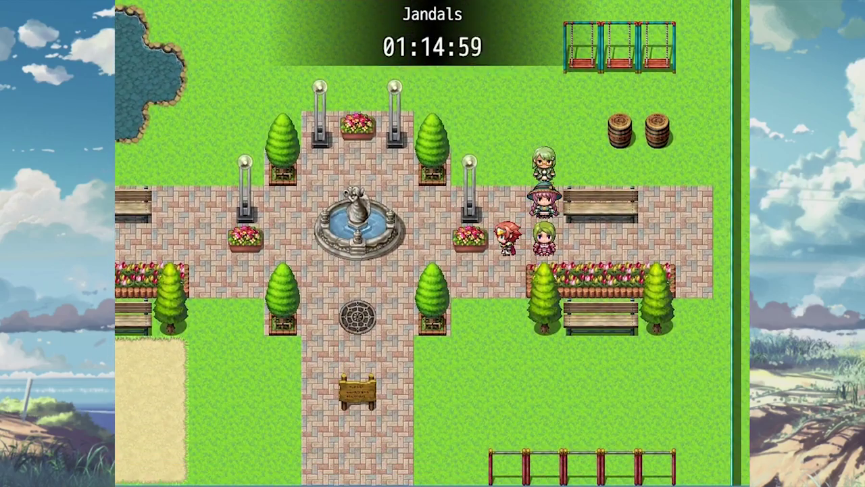
pyautogui.press('Down')
pyautogui.press('Left')
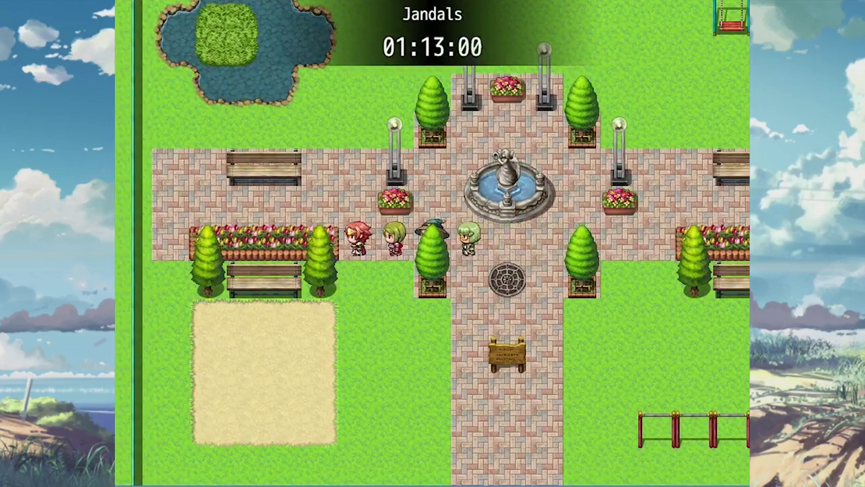
pyautogui.press('Up')
pyautogui.press('Right')
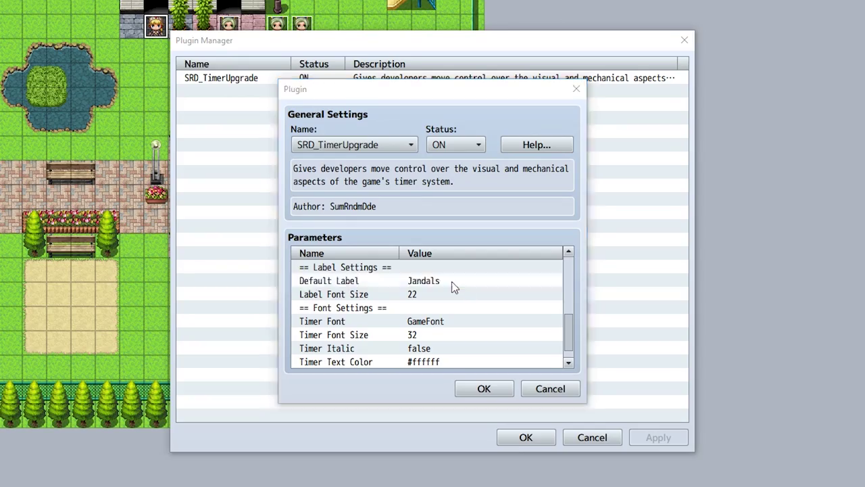
# Step: Clear the Default Label, then add a pasted SetTimerLabel plugin command to EV004, typing 'Chi' over [text]
pyautogui.doubleClick(451, 282)
pyautogui.press('BackSpace')
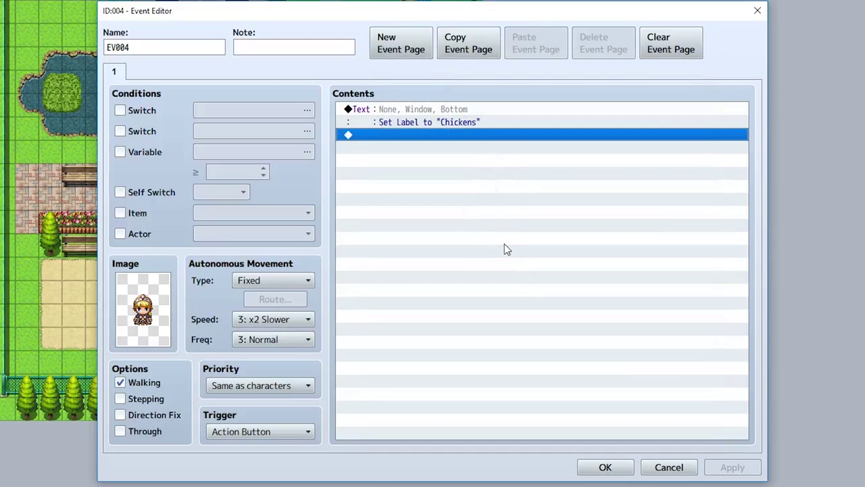
pyautogui.doubleClick(504, 244)
pyautogui.click(434, 74)
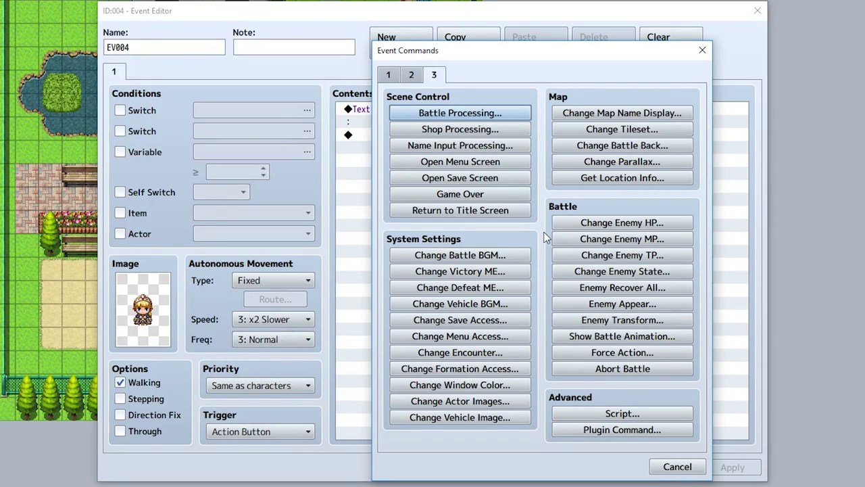
pyautogui.click(626, 430)
pyautogui.write('SetTimerLabel [text]')
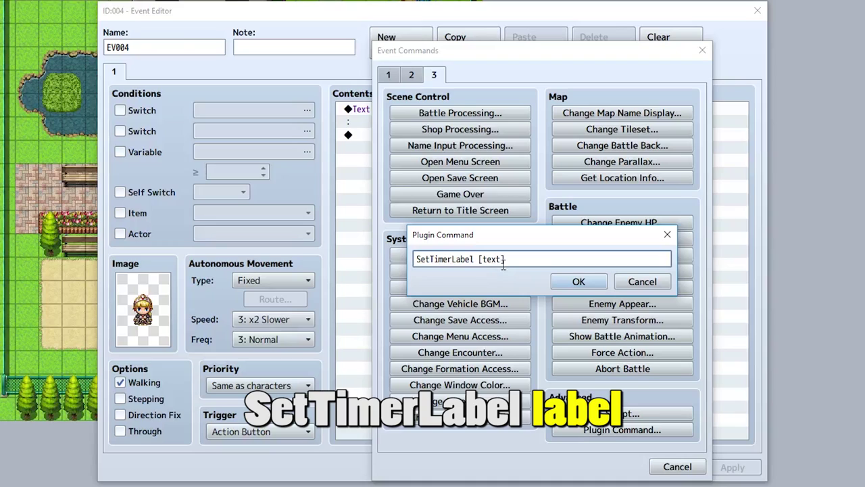
pyautogui.moveTo(506, 259); pyautogui.dragTo(478, 259)
pyautogui.write('Chi')
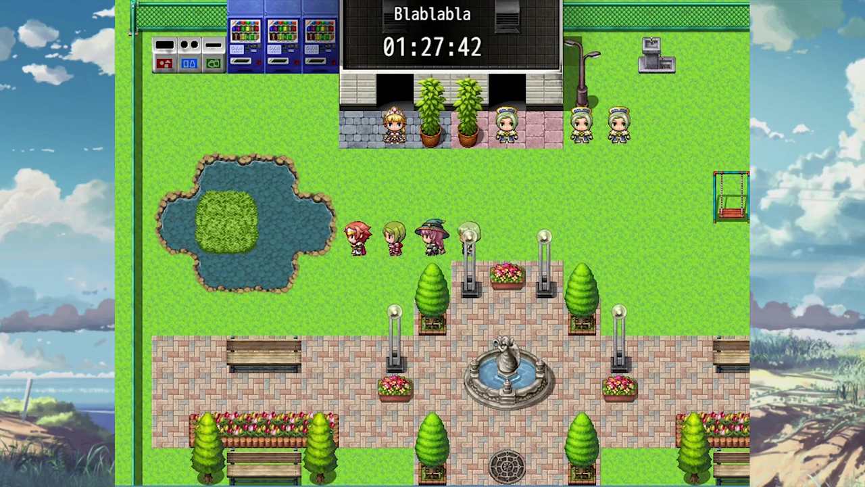
# Step: Talk to the princess in the playtest so the timer is relabelled Chickens, then walk away
pyautogui.press('Left')
pyautogui.press('Right')
pyautogui.press('Up')
pyautogui.press('Up')
pyautogui.press('Return')
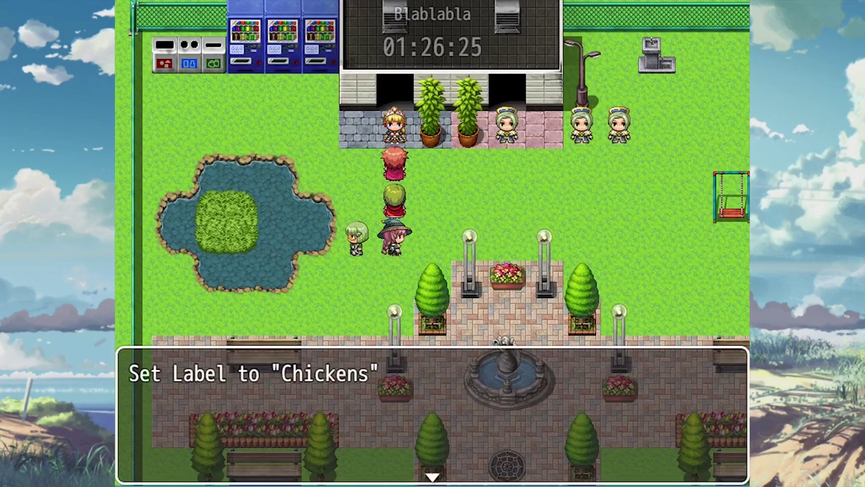
pyautogui.press('Return')
pyautogui.press('Down')
pyautogui.press('Left')
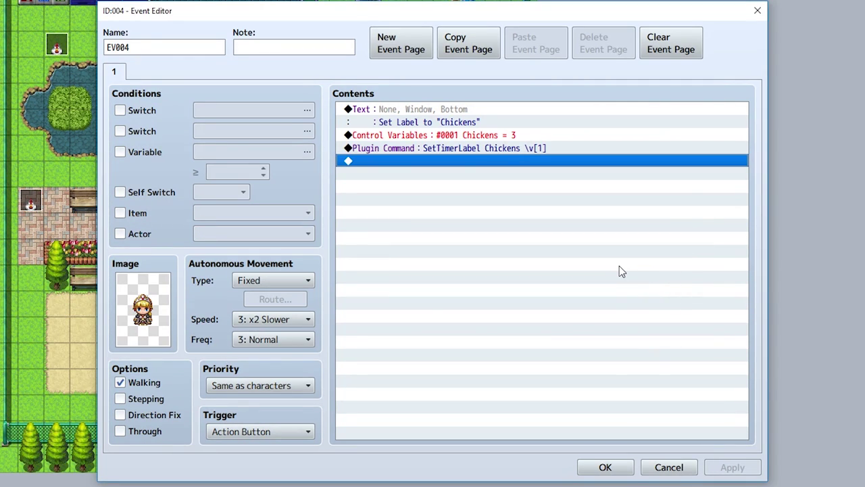
# Step: Confirm the SetTimerLabel Chickens \v[1] command, check the Chickens variable, and close EV004
pyautogui.click(452, 136)
pyautogui.doubleClick(450, 148)
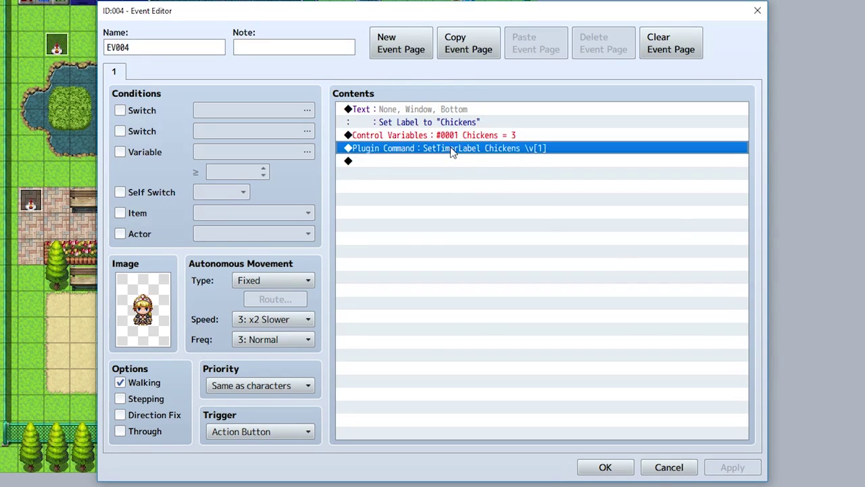
pyautogui.click(518, 259)
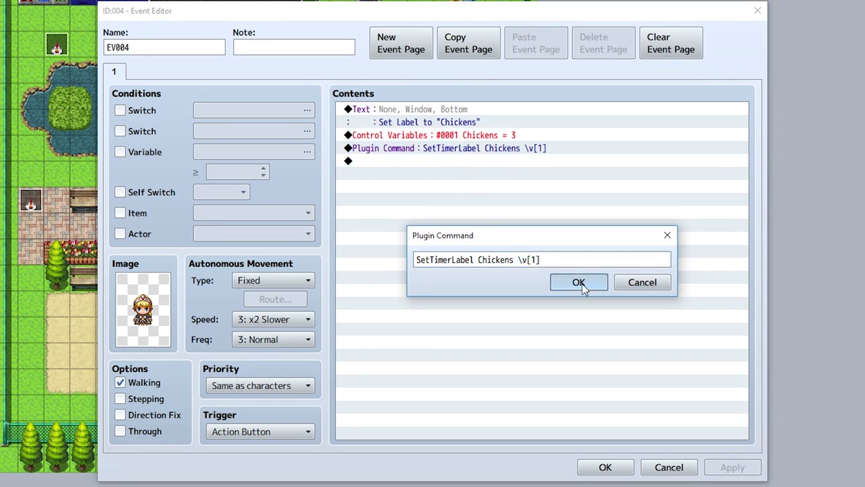
pyautogui.click(579, 282)
pyautogui.doubleClick(476, 134)
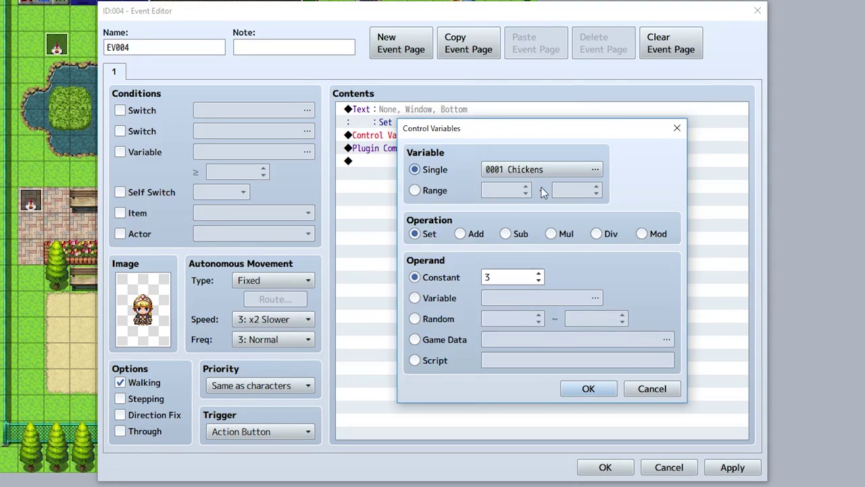
pyautogui.click(586, 389)
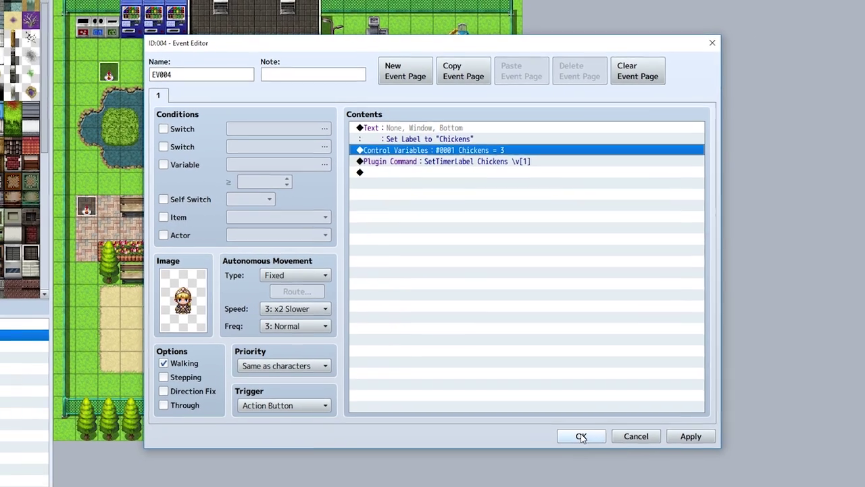
pyautogui.click(604, 467)
# Step: Inspect the chicken event's Chickens decrease line and close it
pyautogui.doubleClick(152, 214)
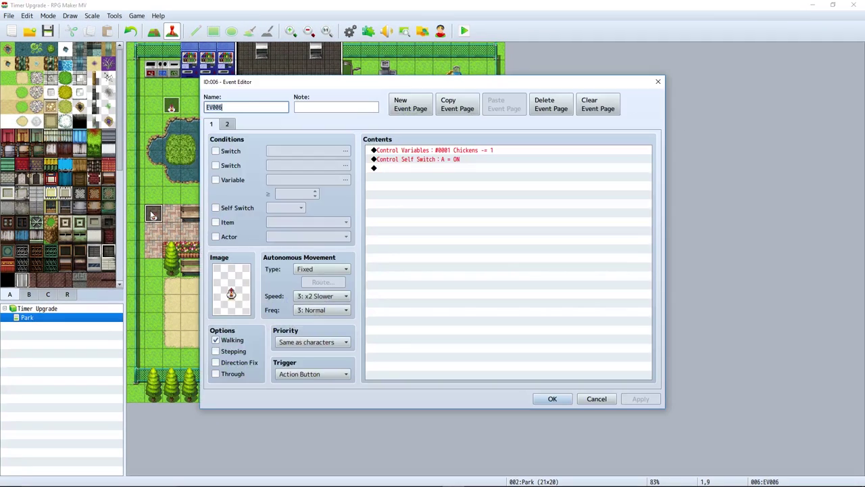
pyautogui.click(406, 151)
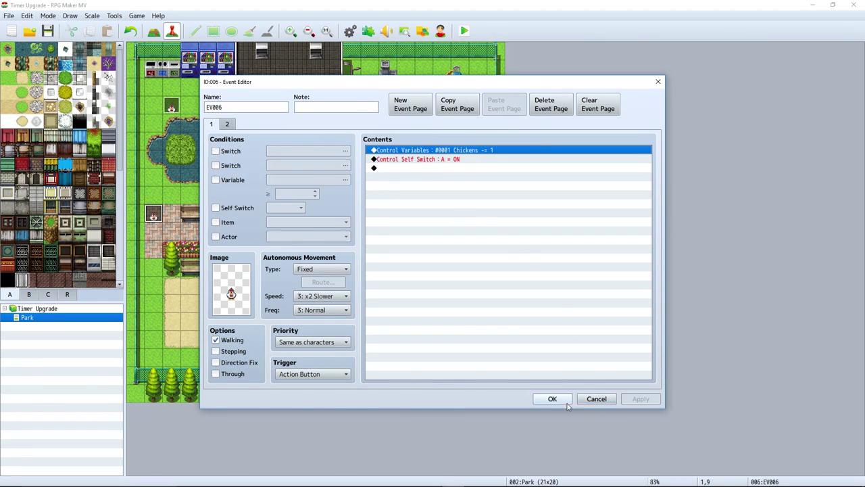
pyautogui.click(560, 399)
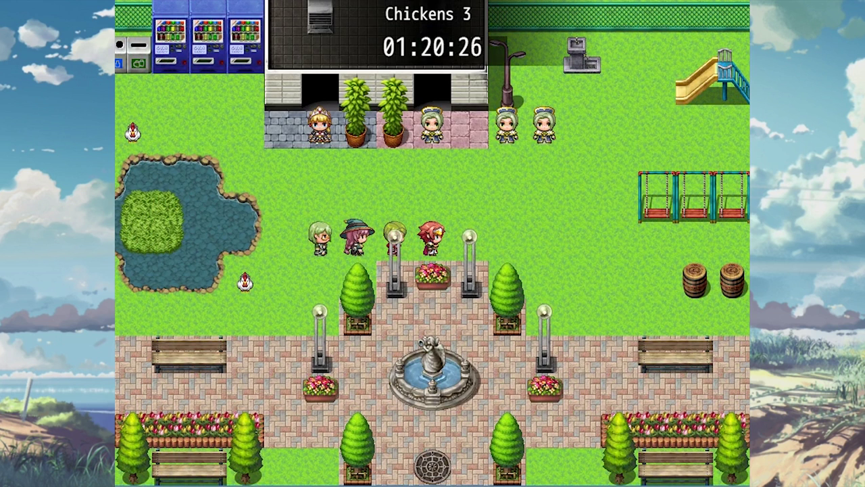
# Step: Walk down through the park and collect the first chicken
pyautogui.press('Up')
pyautogui.press('Left')
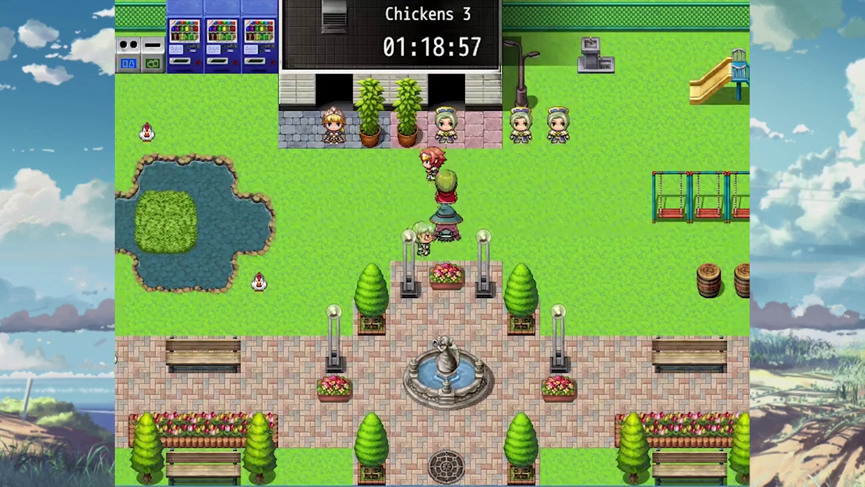
pyautogui.press('Down')
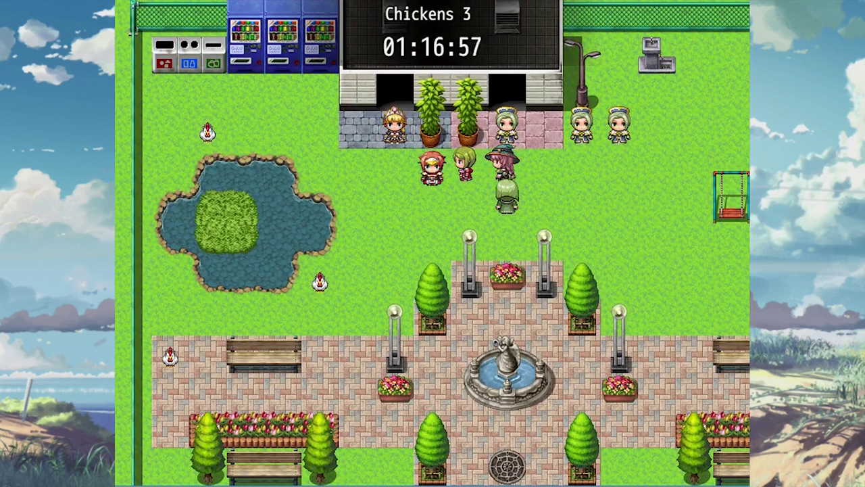
pyautogui.press('Left')
pyautogui.press('Down')
pyautogui.press('Down')
pyautogui.press('Return')
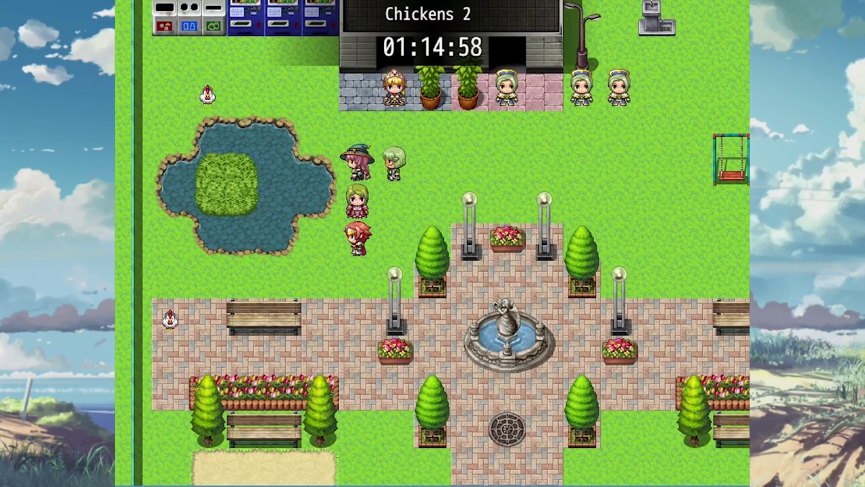
# Step: Cross the plaza and collect the chicken beside it
pyautogui.press('Down')
pyautogui.press('Left')
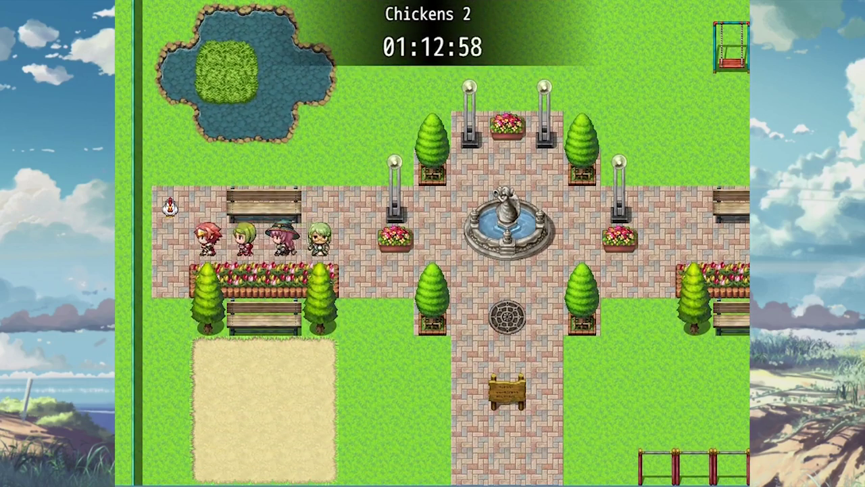
pyautogui.press('Up')
pyautogui.press('Return')
# Step: Walk along the top of the park and collect the last chicken
pyautogui.press('Up')
pyautogui.press('Right')
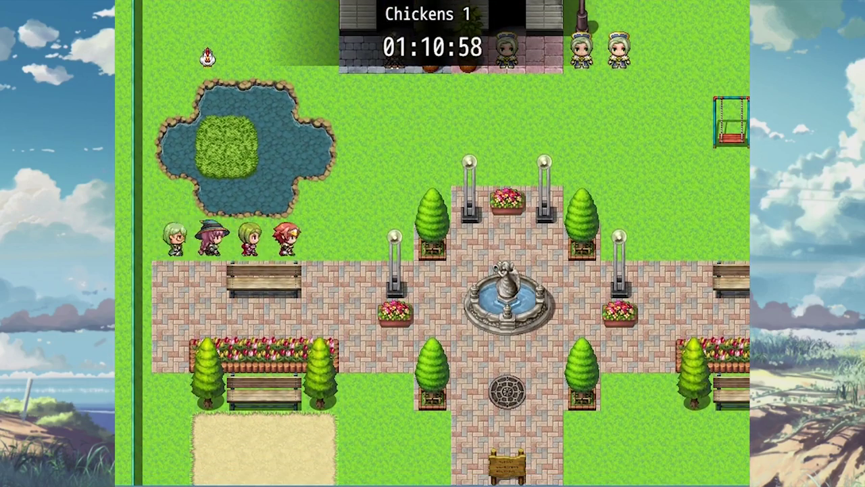
pyautogui.press('Up')
pyautogui.press('Left')
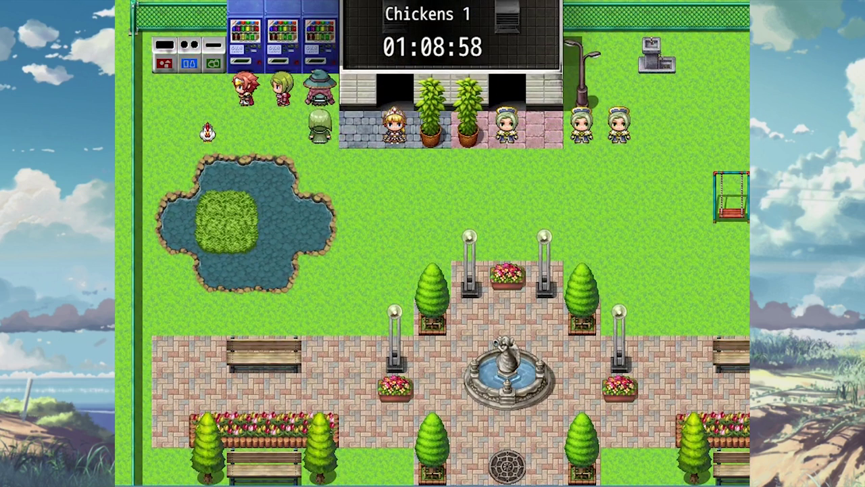
pyautogui.press('Down')
pyautogui.press('Return')
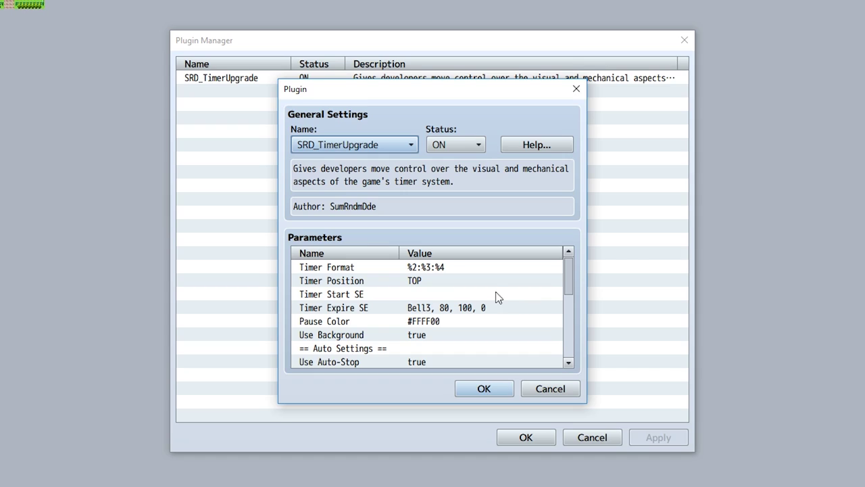
pyautogui.scroll(-4, 494, 295)
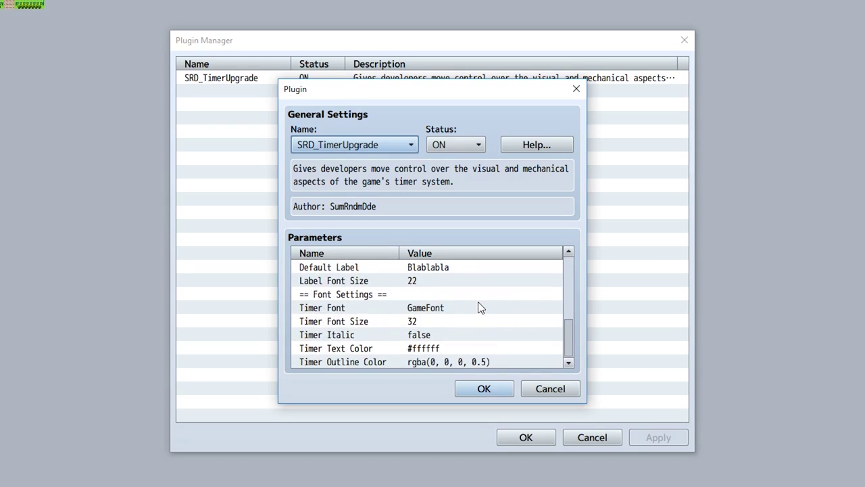
# Step: Inspect the Timer Font, Font Size, Italic and Outline Color parameters of SRD_TimerUpgrade
pyautogui.click(472, 309)
pyautogui.click(471, 323)
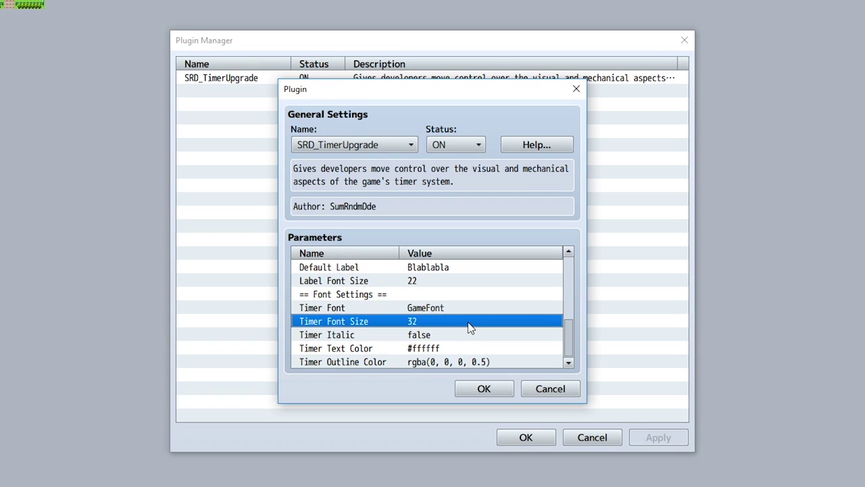
pyautogui.click(466, 336)
pyautogui.click(474, 360)
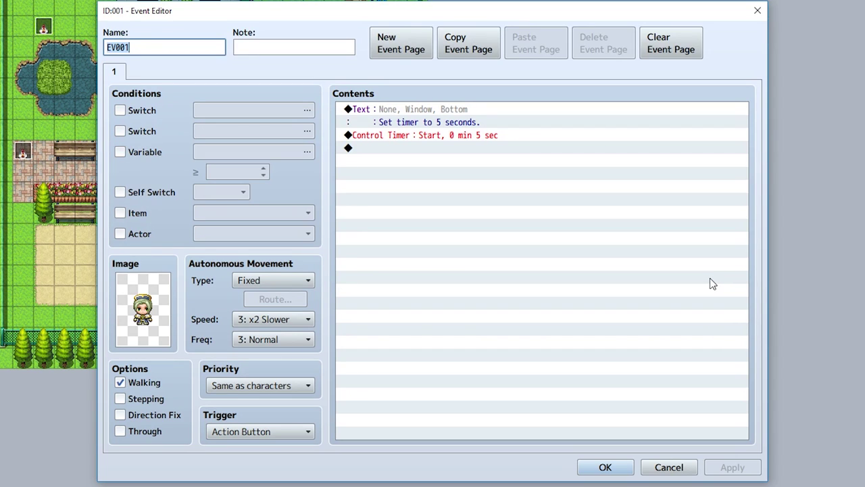
# Step: Add a SetExpireCommonEvent 1 plugin command after EV001's 5-second Control Timer
pyautogui.click(576, 279)
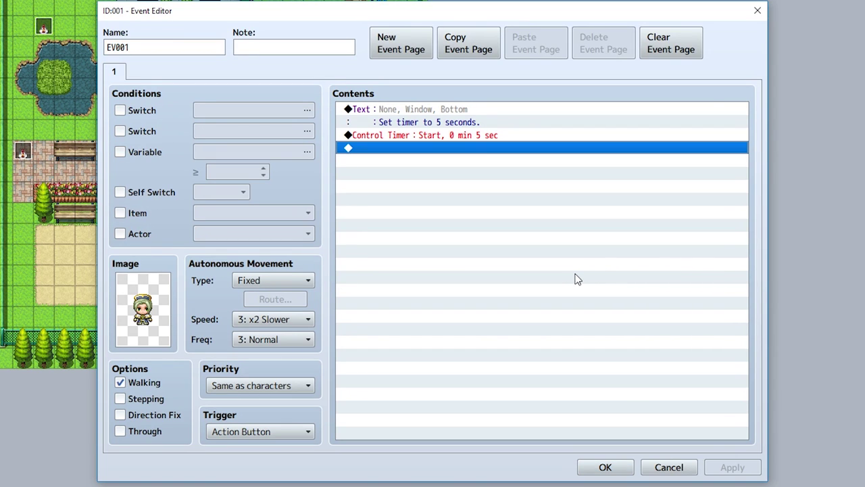
pyautogui.doubleClick(576, 280)
pyautogui.click(434, 74)
pyautogui.click(592, 433)
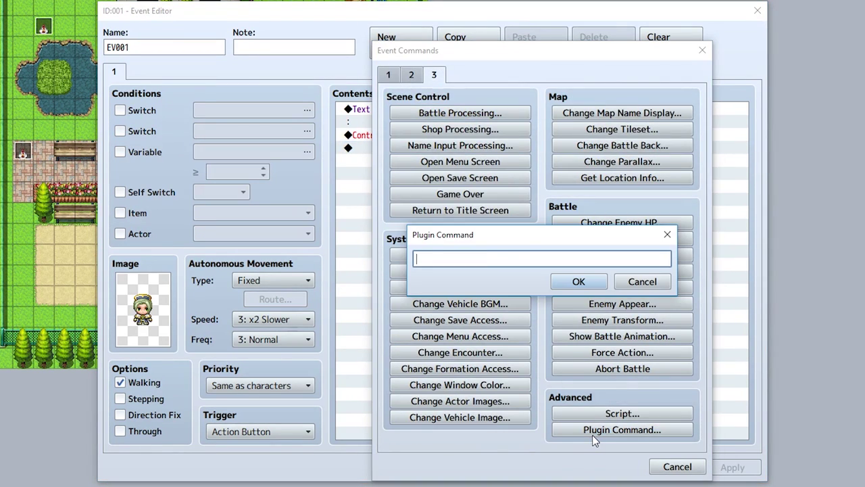
pyautogui.write('SetExpireCommonEvent [id]')
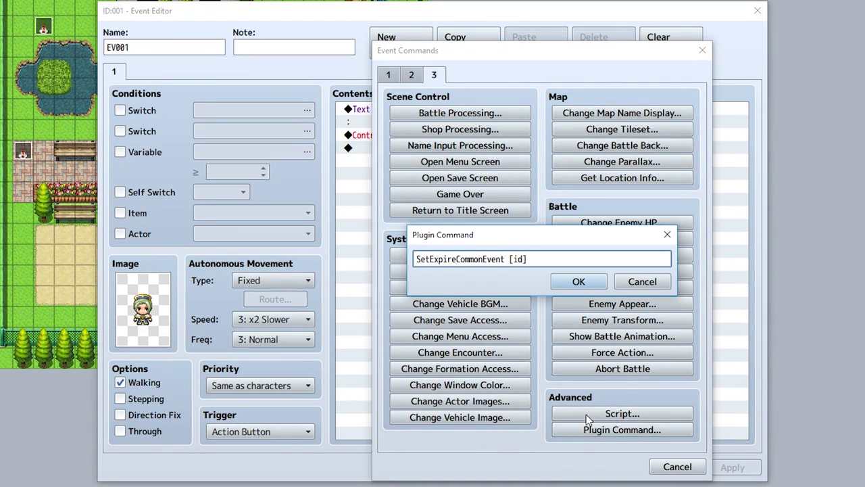
pyautogui.doubleClick(517, 259)
pyautogui.write('1')
pyautogui.click(579, 281)
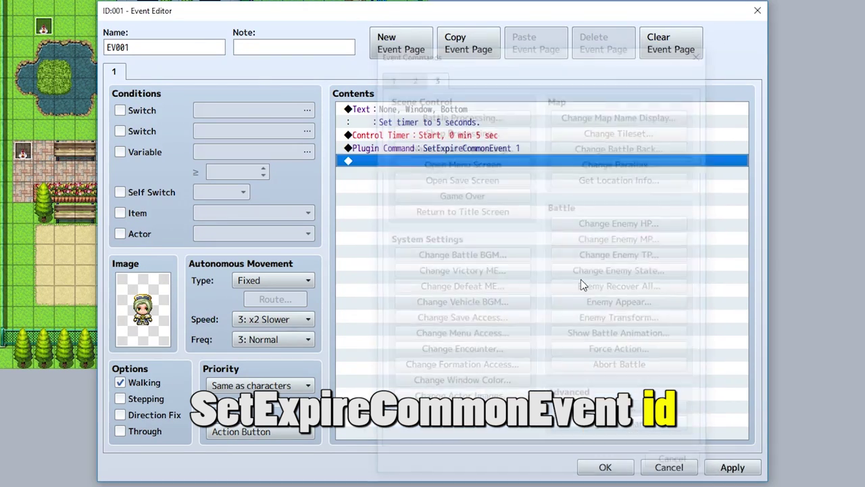
pyautogui.click(483, 136)
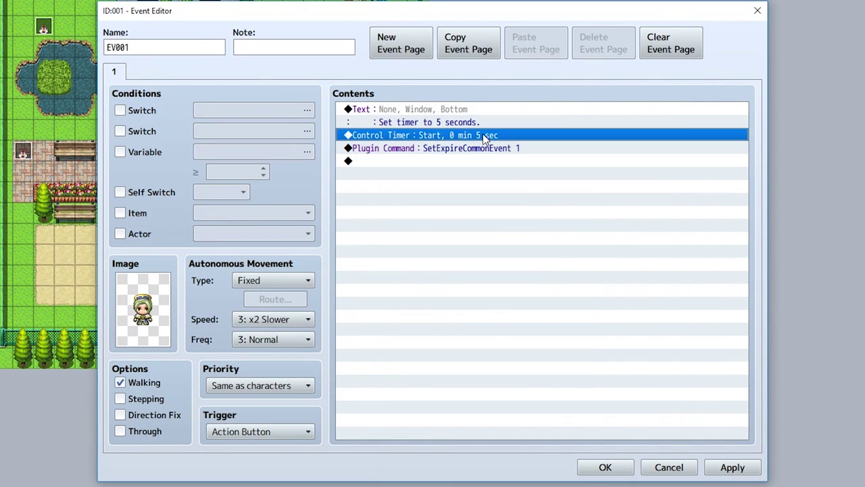
pyautogui.click(488, 150)
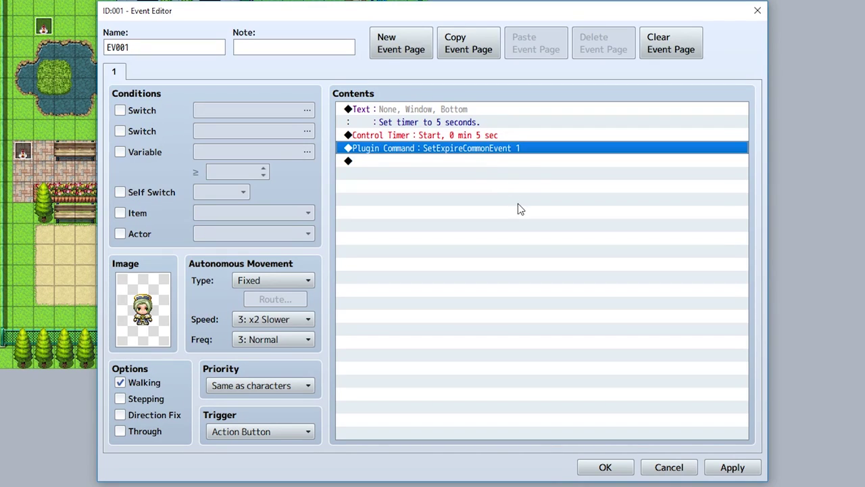
# Step: Save the timer event and give common event 0001 a Show Text message 'The timer has ended!'
pyautogui.click(605, 467)
pyautogui.press('F9')
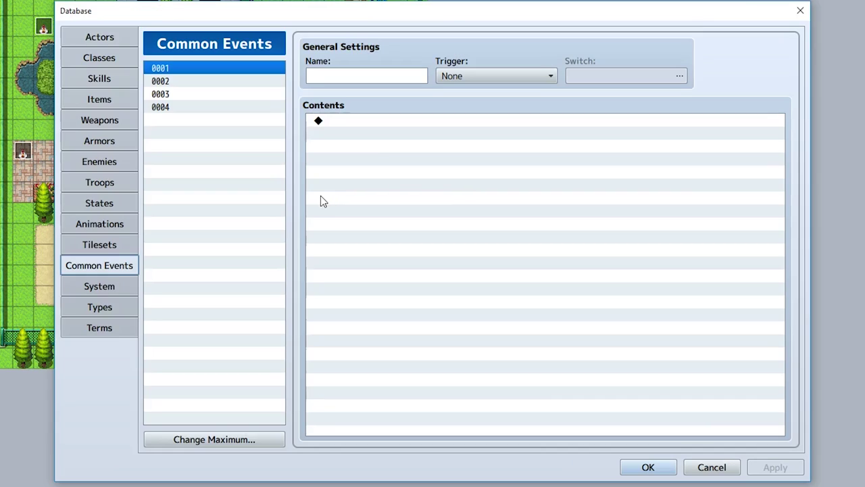
pyautogui.doubleClick(374, 132)
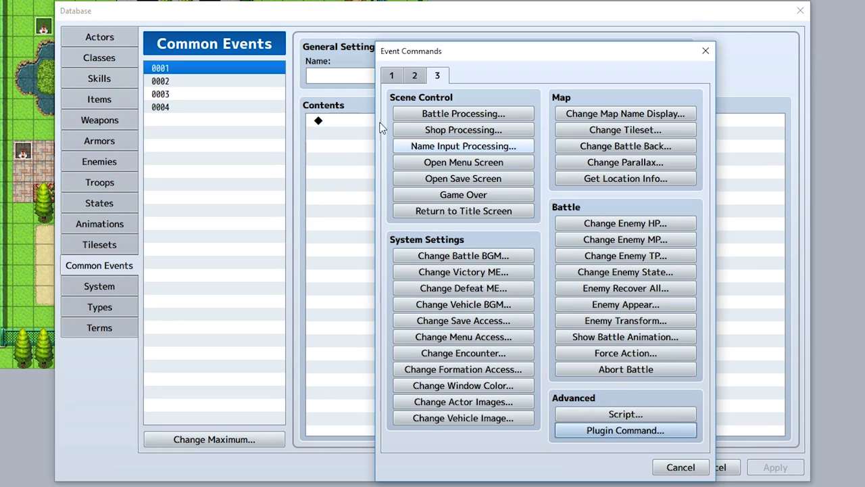
pyautogui.click(392, 77)
pyautogui.click(428, 115)
pyautogui.write('The t')
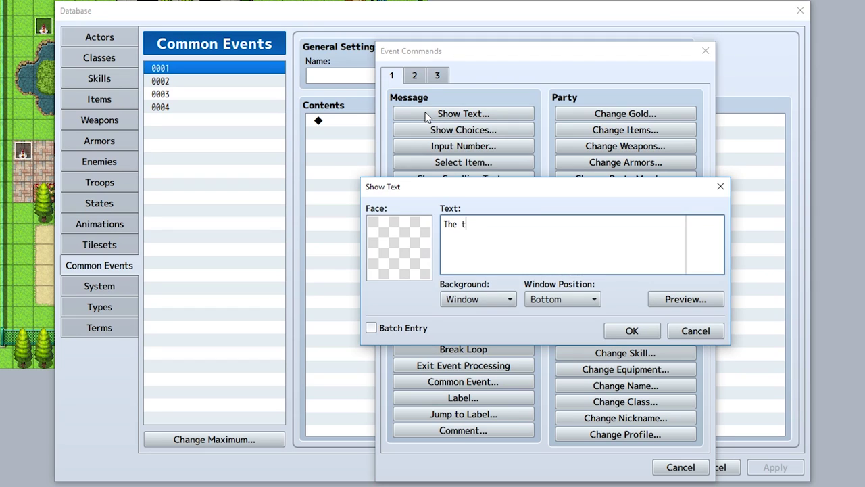
pyautogui.write('imer has ended!')
pyautogui.click(632, 330)
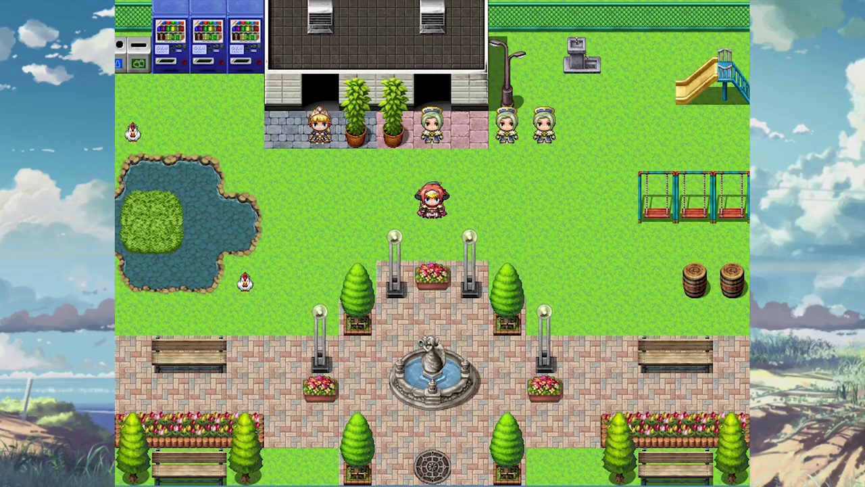
# Step: Start the timer from the villager, walk around the fountain, and dismiss 'The timer has ended!'
pyautogui.press('Return')
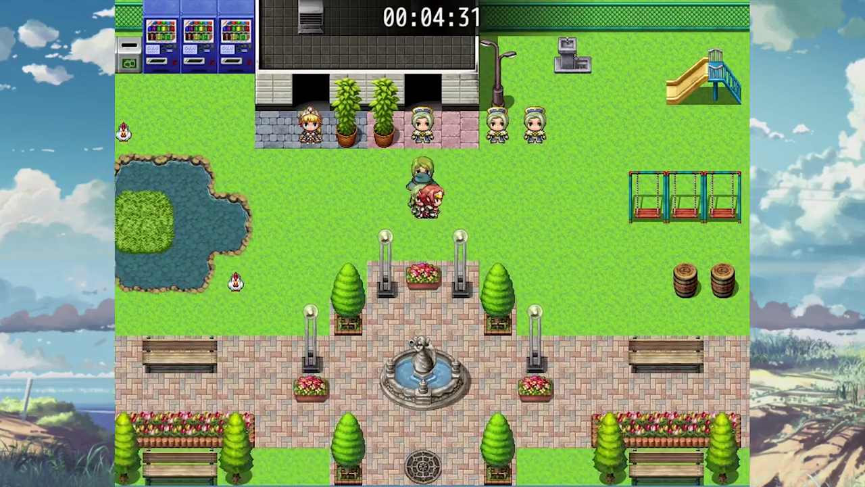
pyautogui.press('Right')
pyautogui.press('Down')
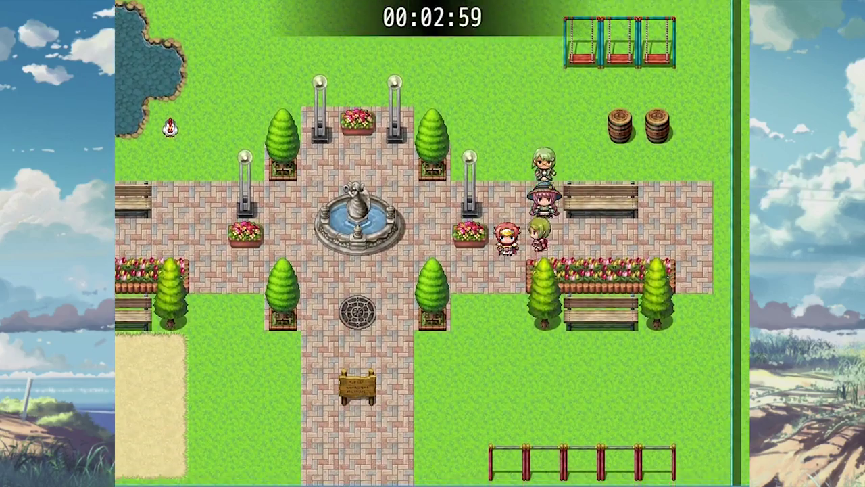
pyautogui.press('Down')
pyautogui.press('Left')
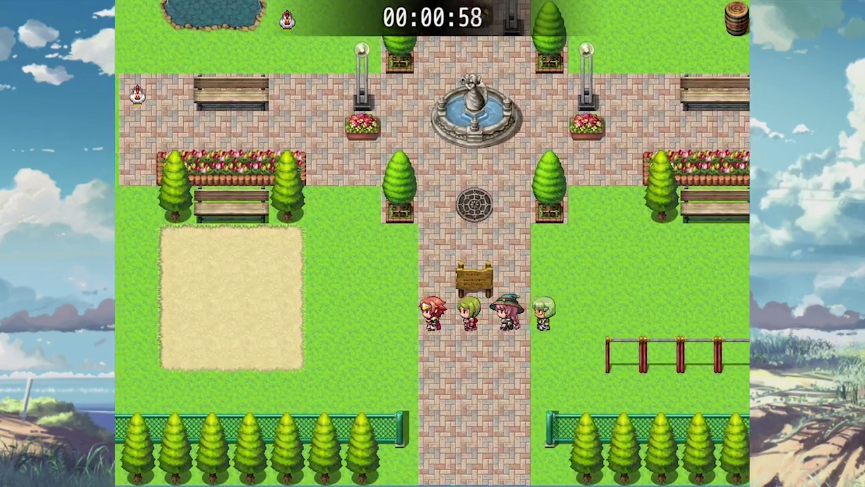
pyautogui.press('Left')
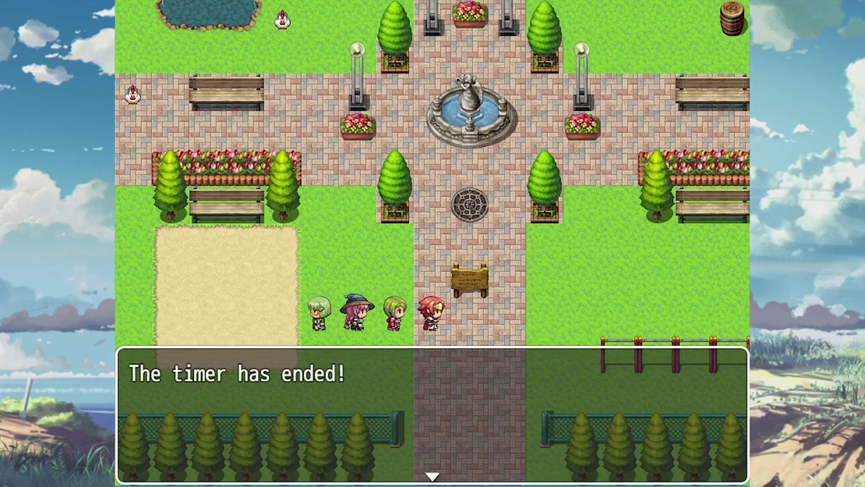
pyautogui.press('Return')
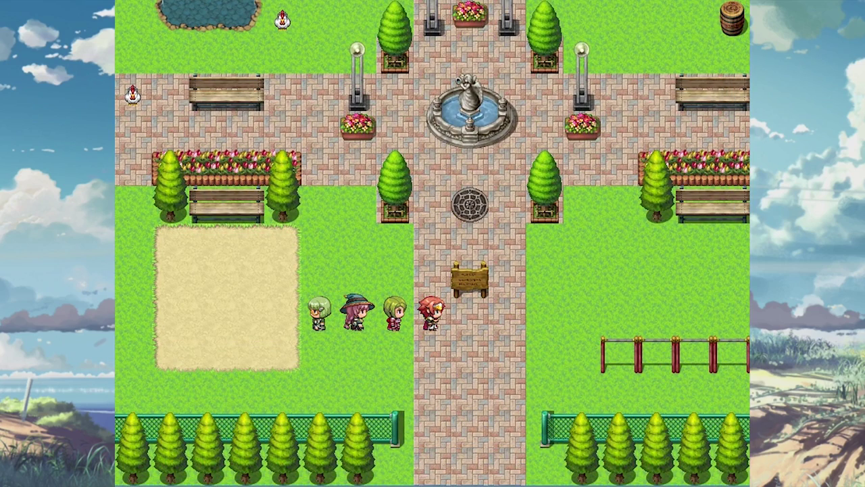
# Step: Walk the party back across the park toward the fountain
pyautogui.press('Right')
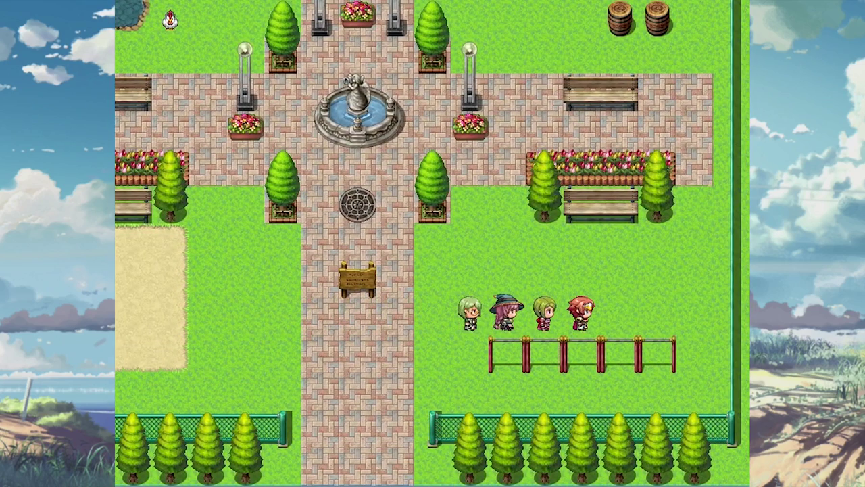
pyautogui.press('Up')
pyautogui.press('Left')
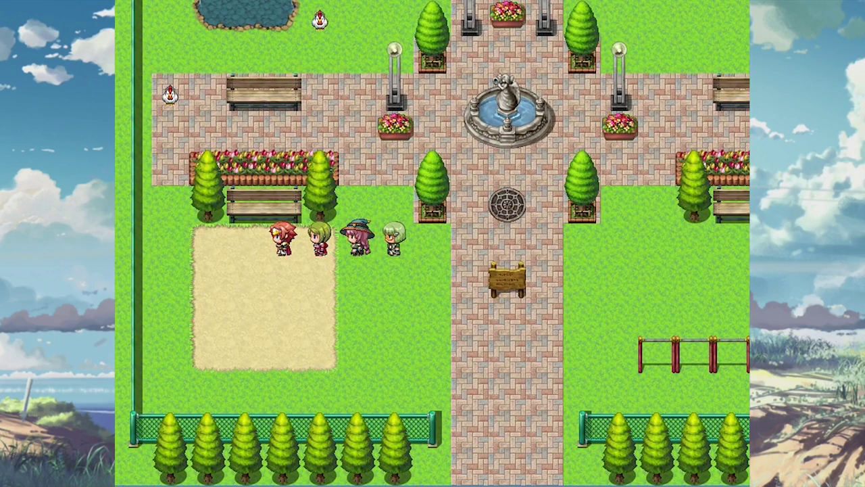
pyautogui.press('Right')
pyautogui.press('Up')
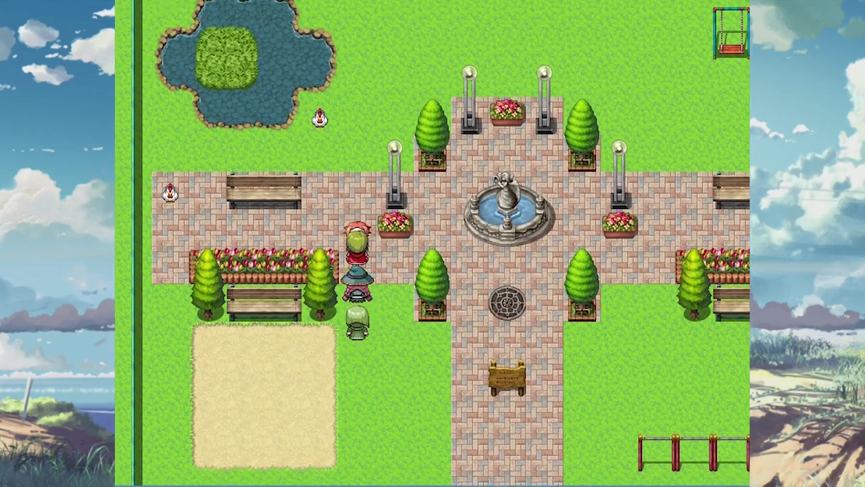
pyautogui.press('Right')
pyautogui.press('Right')
pyautogui.press('Up')
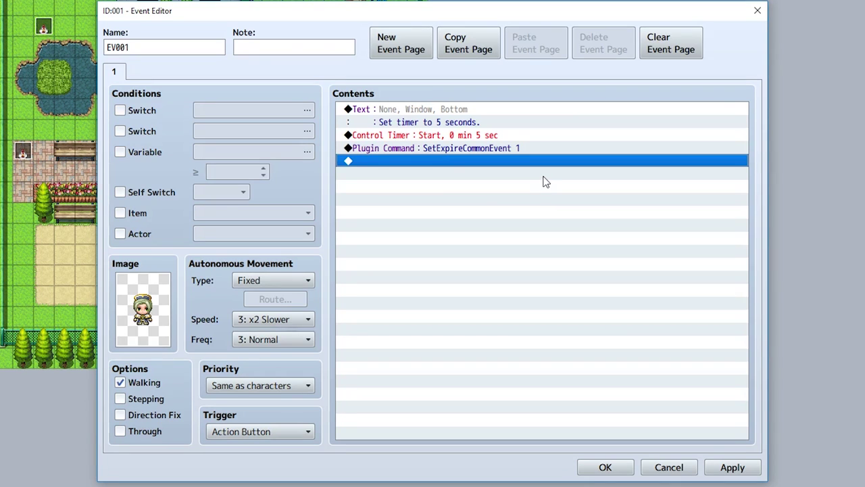
# Step: Change EV001's plugin command to SetExpireCommonEvent 0
pyautogui.click(521, 148)
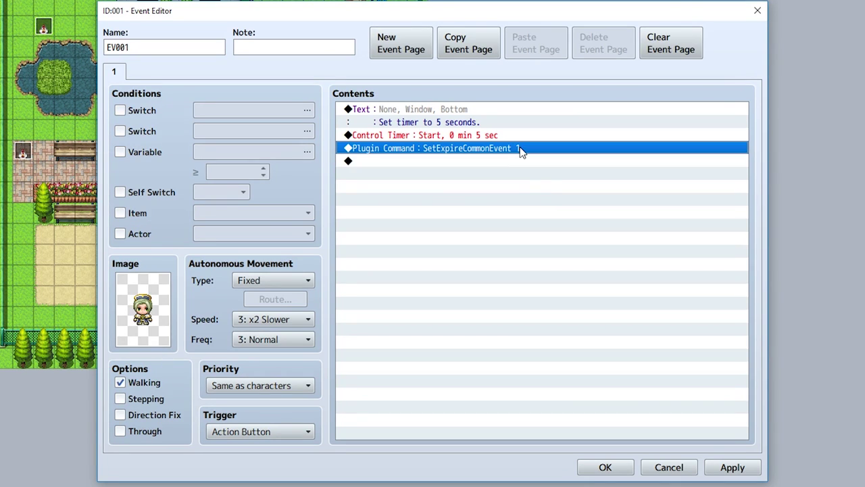
pyautogui.doubleClick(520, 149)
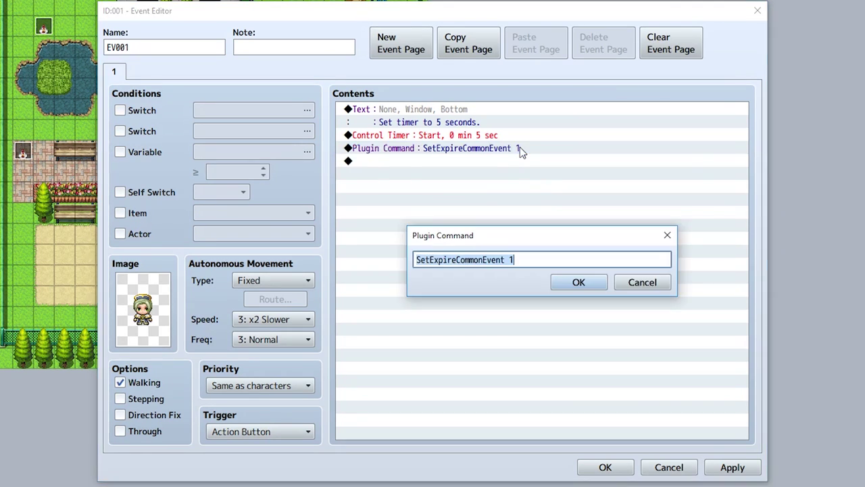
pyautogui.click(510, 259)
pyautogui.press('BackSpace')
pyautogui.write('0')
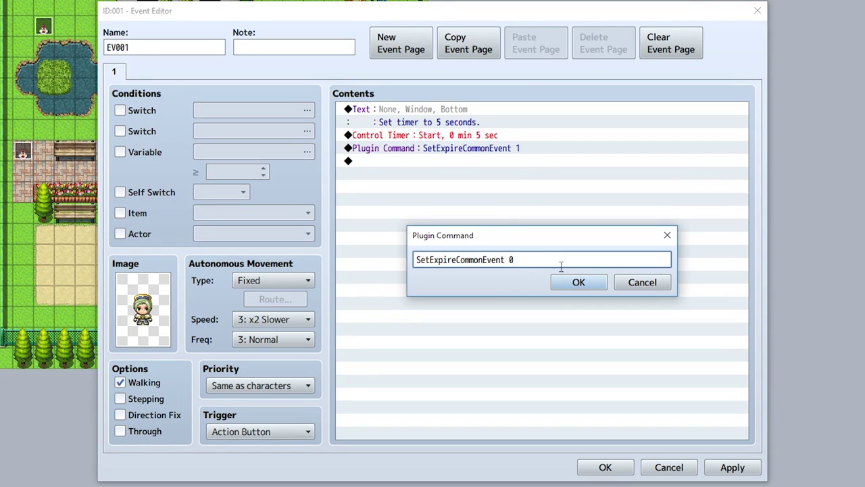
pyautogui.click(575, 282)
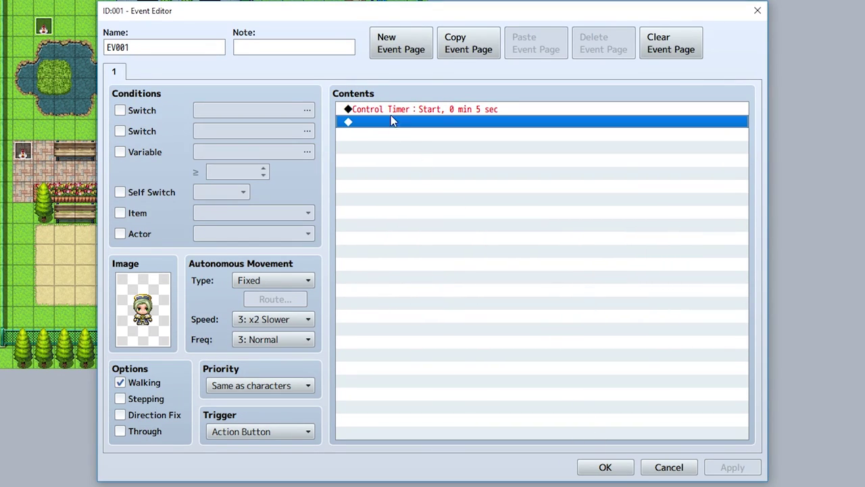
# Step: Check the Control Timer command unchanged, then delete it from EV001
pyautogui.doubleClick(388, 110)
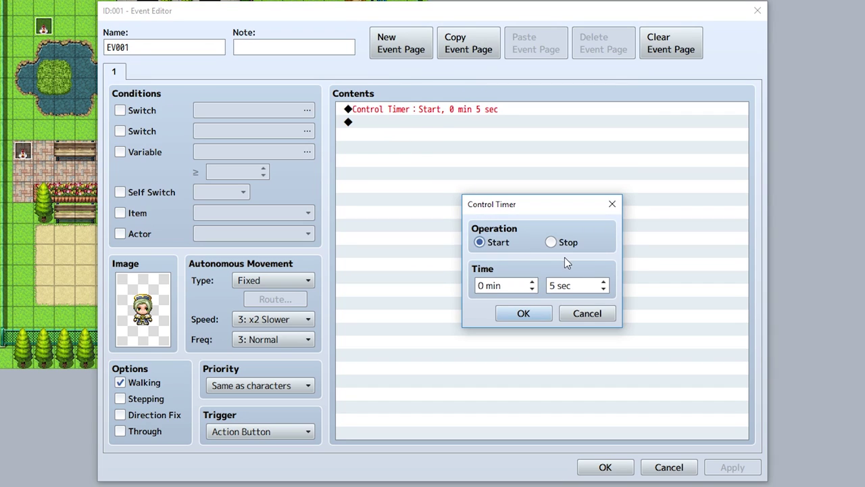
pyautogui.click(603, 315)
pyautogui.press('Delete')
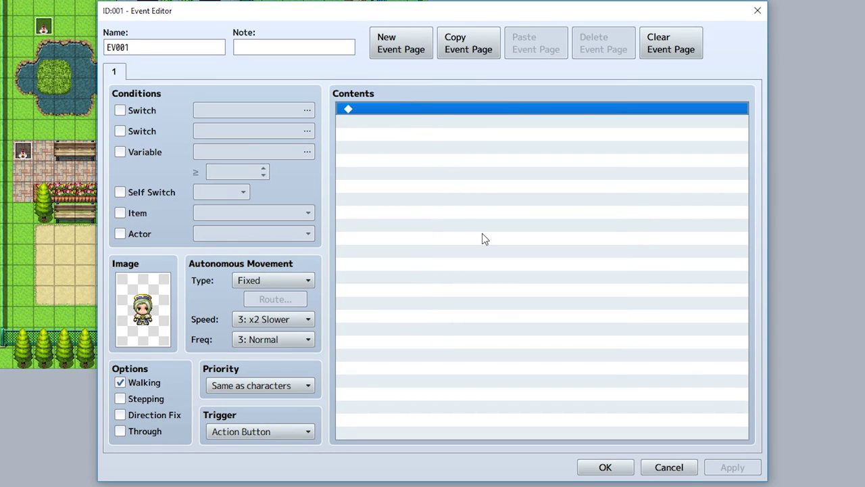
# Step: Add a SetTimer 0 30 2 0 plugin command to EV001's empty command list
pyautogui.doubleClick(473, 109)
pyautogui.click(647, 431)
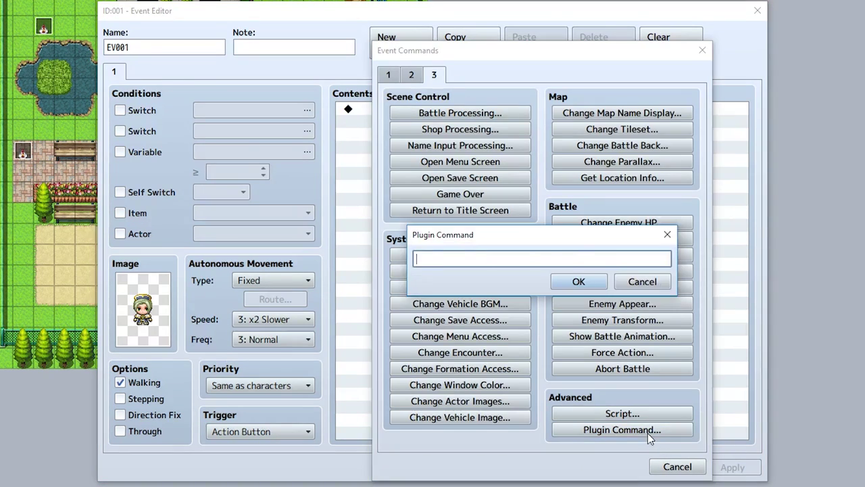
pyautogui.write('SetTimer [frames] [seconds] [minutes] [hours]')
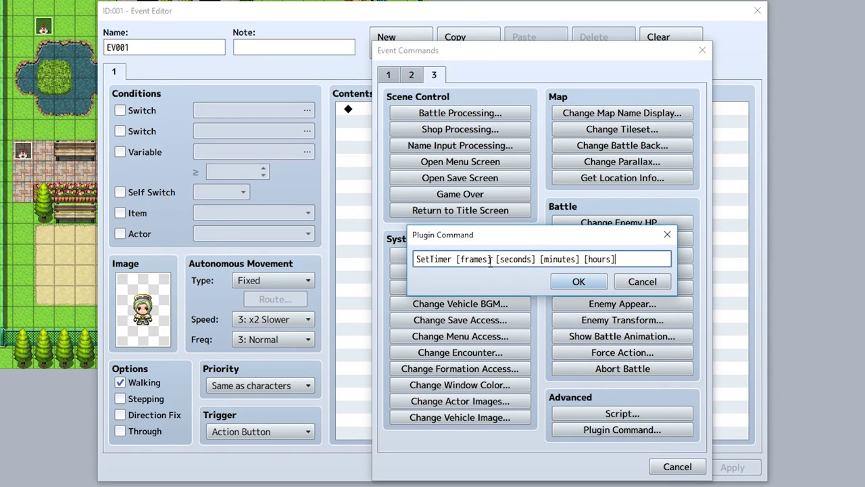
pyautogui.click(559, 261)
pyautogui.moveTo(492, 260)
pyautogui.mouseDown()
pyautogui.moveTo(457, 265)
pyautogui.moveTo(519, 259)
pyautogui.moveTo(493, 264)
pyautogui.mouseUp()
pyautogui.write('0 30 2 ')
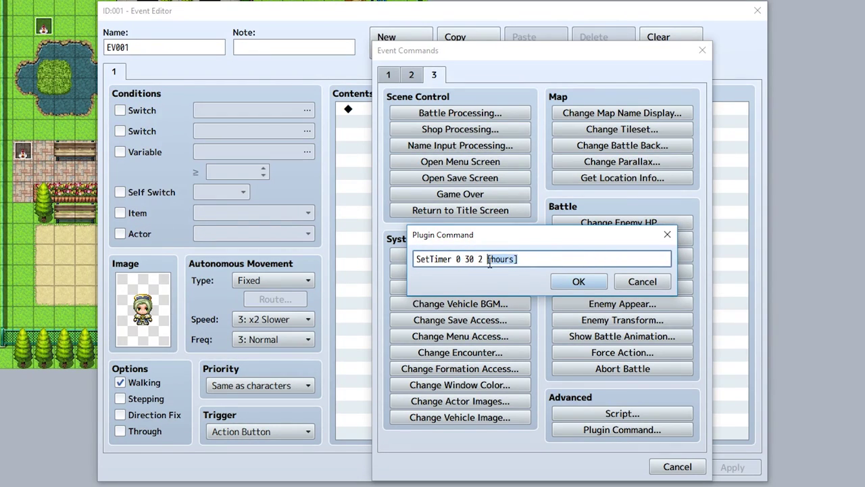
pyautogui.write('0')
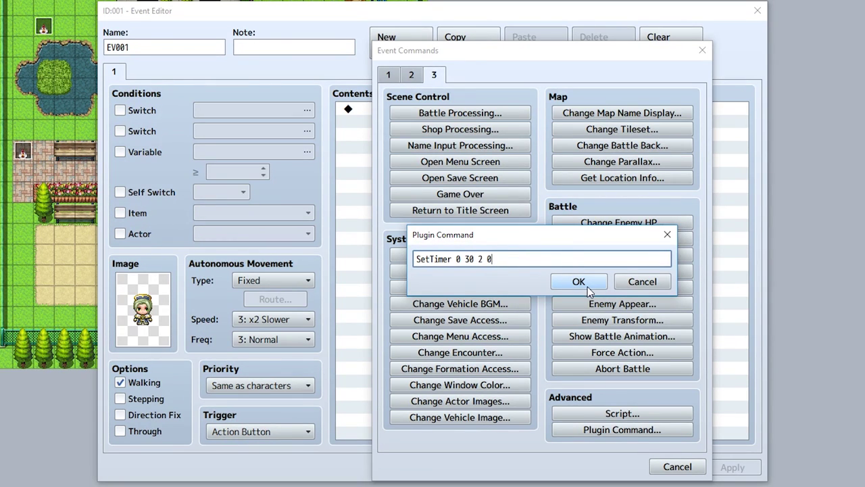
pyautogui.click(587, 286)
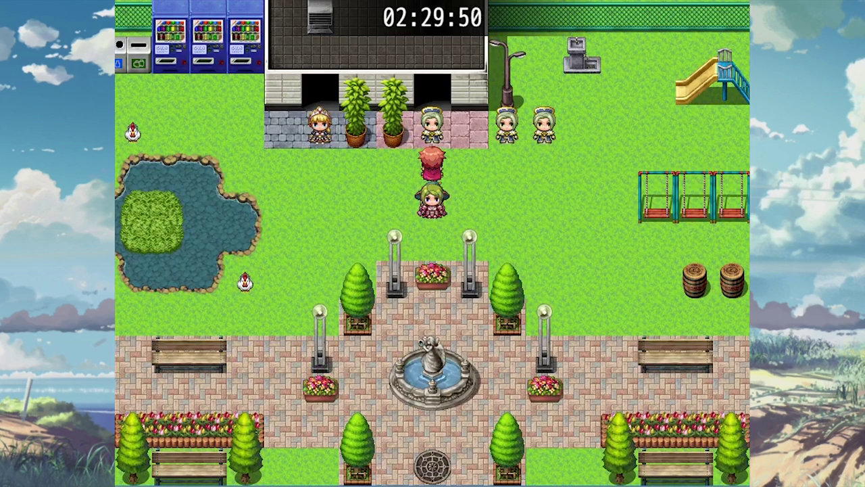
# Step: Give EV008 an AddTimer plugin command, entering 0 0 0 0 then clearing the minutes value
pyautogui.press('Right')
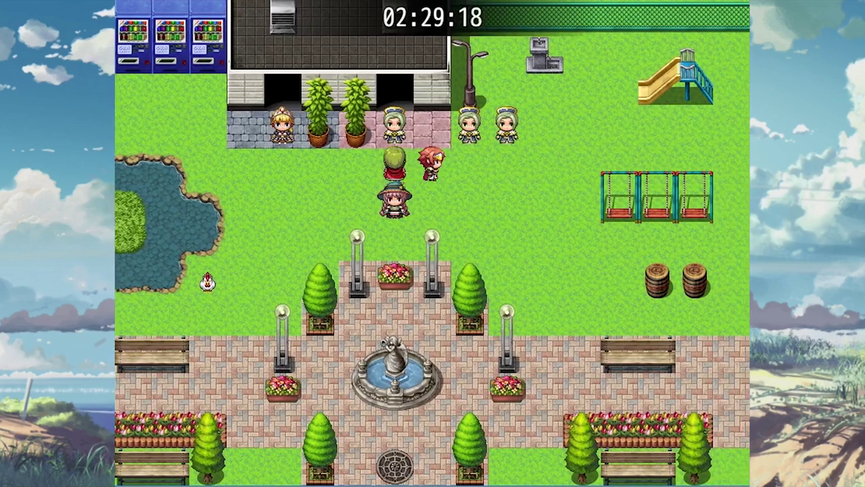
pyautogui.press('Down')
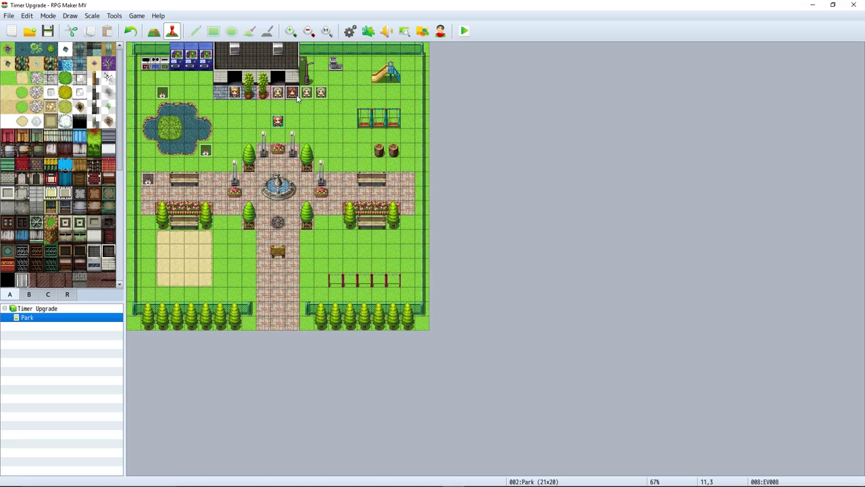
pyautogui.doubleClick(293, 95)
pyautogui.doubleClick(472, 218)
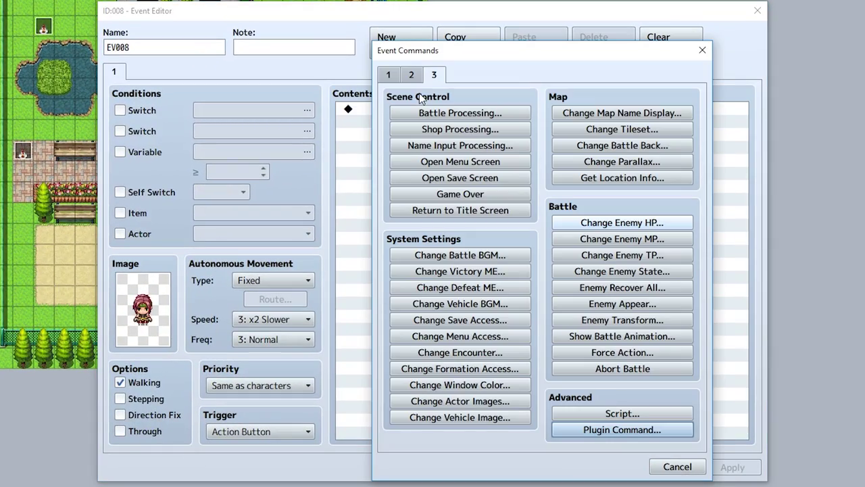
pyautogui.click(613, 427)
pyautogui.write('AddTimer [frames] [seconds] [minutes] [hours]')
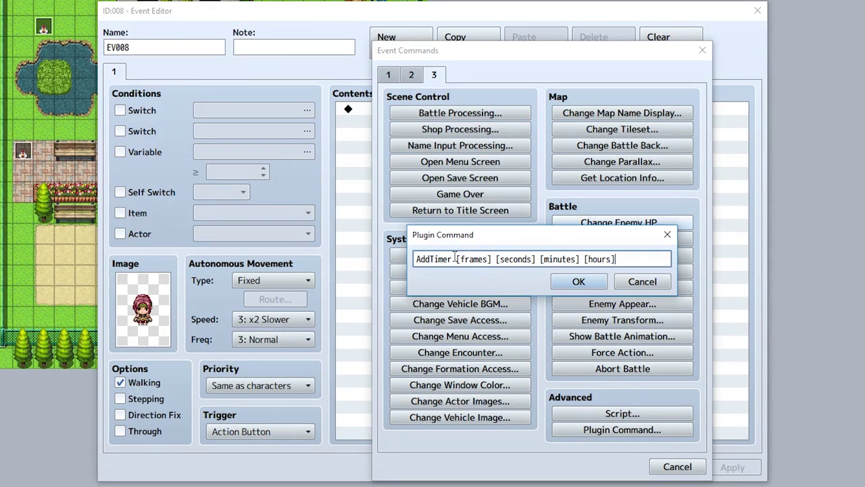
pyautogui.moveTo(457, 259); pyautogui.dragTo(475, 259)
pyautogui.write('0 0 0 0')
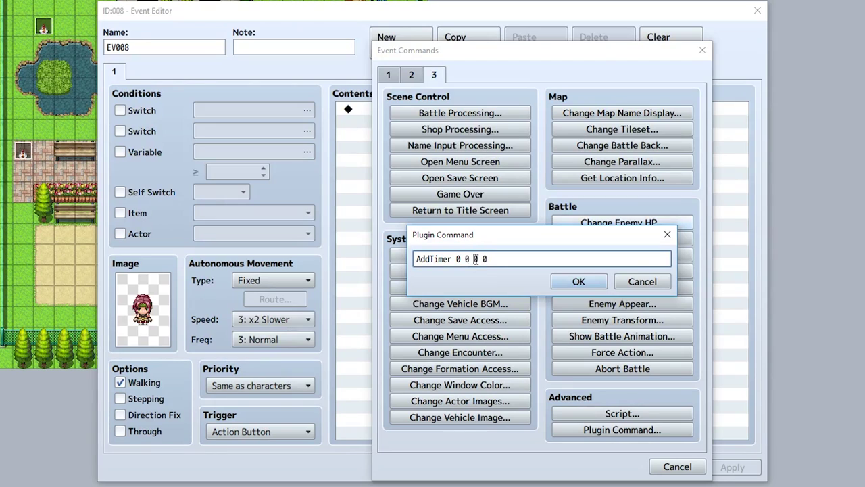
pyautogui.press('BackSpace')
# Step: Set the AddTimer minutes value to 1, then move the party up and interact in the playtest
pyautogui.write('1')
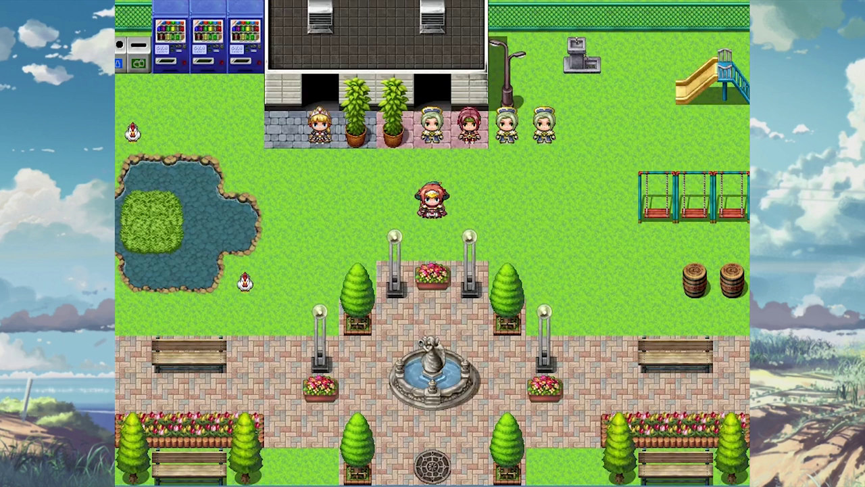
pyautogui.press('Up')
pyautogui.press('Return')
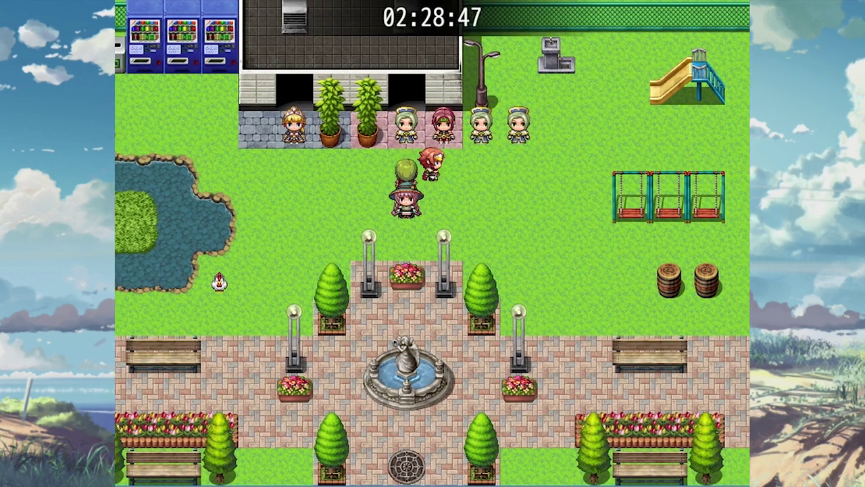